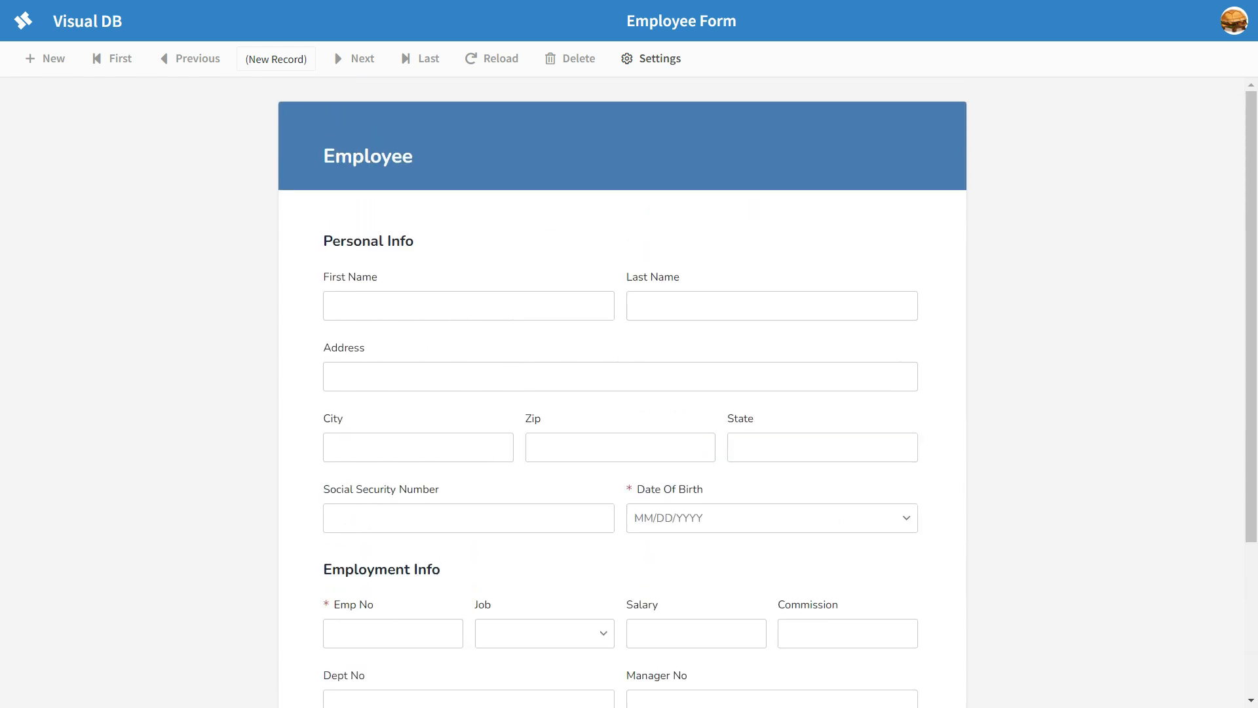
scroll(622, 394, "down", 3)
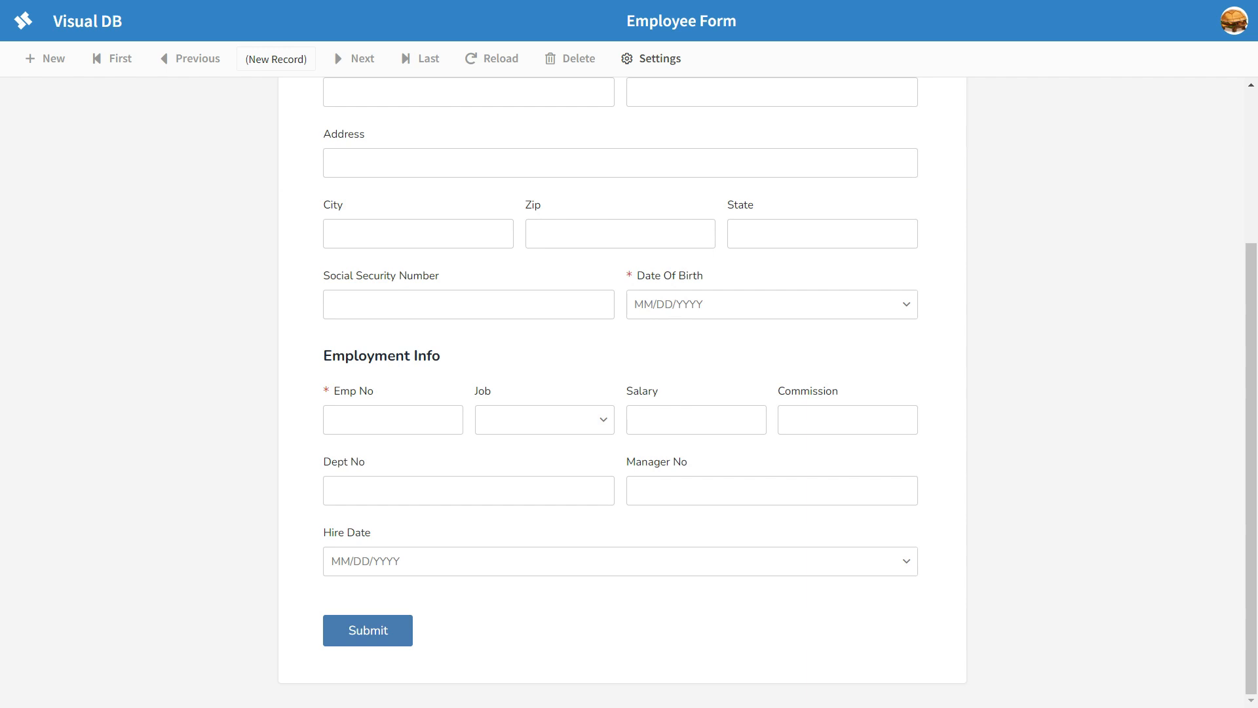
scroll(622, 393, "up", 3)
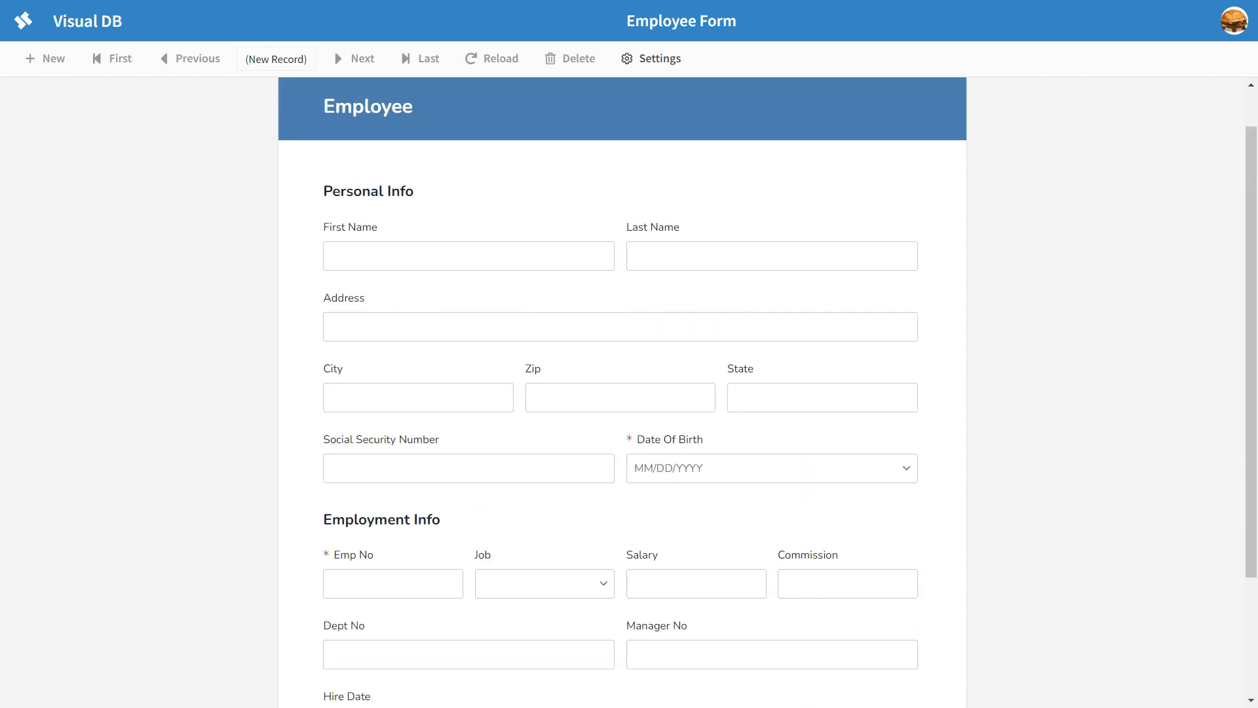
scroll(622, 393, "down", 1)
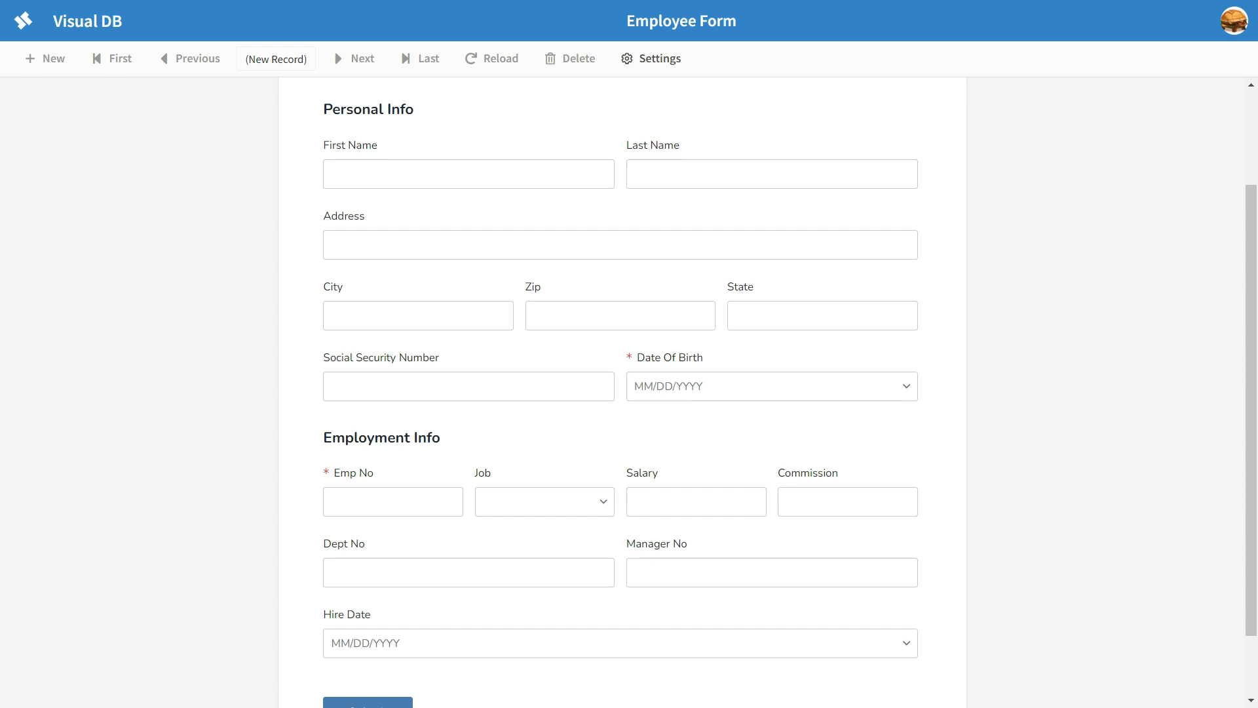
scroll(622, 393, "up", 2)
scroll(622, 393, "down", 3)
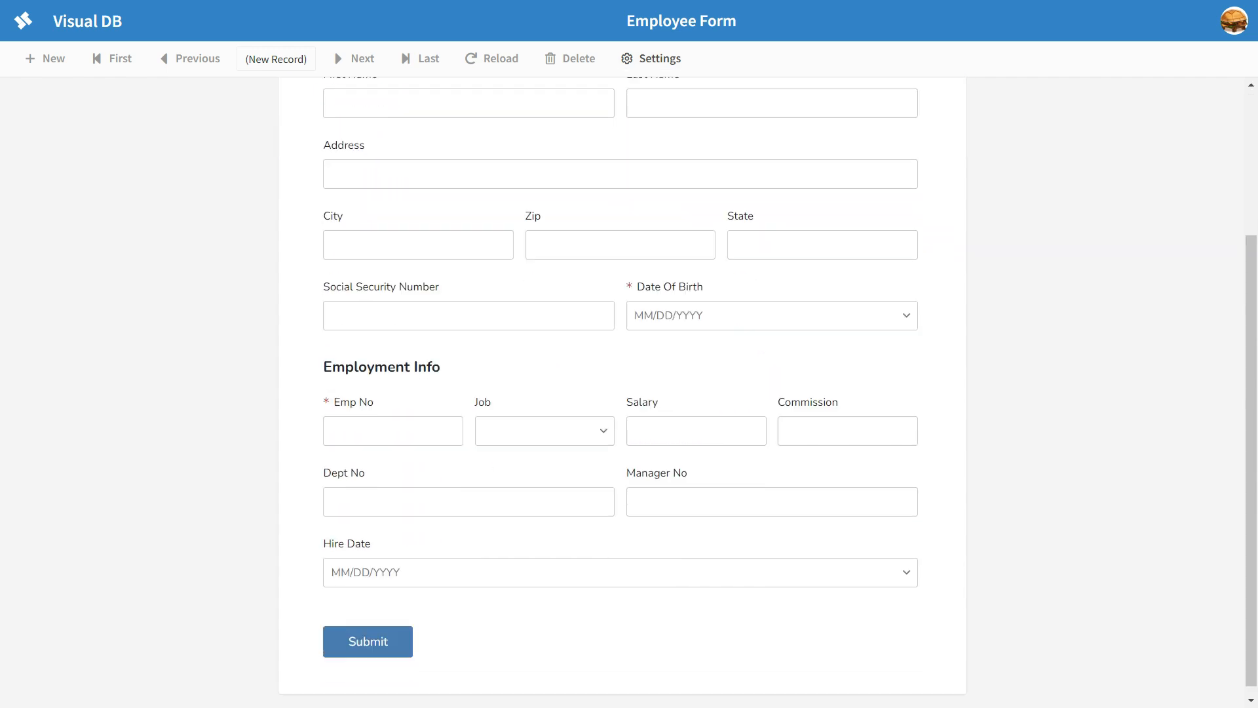
scroll(622, 393, "up", 2)
Step: Add the notes field to the end of the Employee form in design mode, and leave design mode
left_click(652, 59)
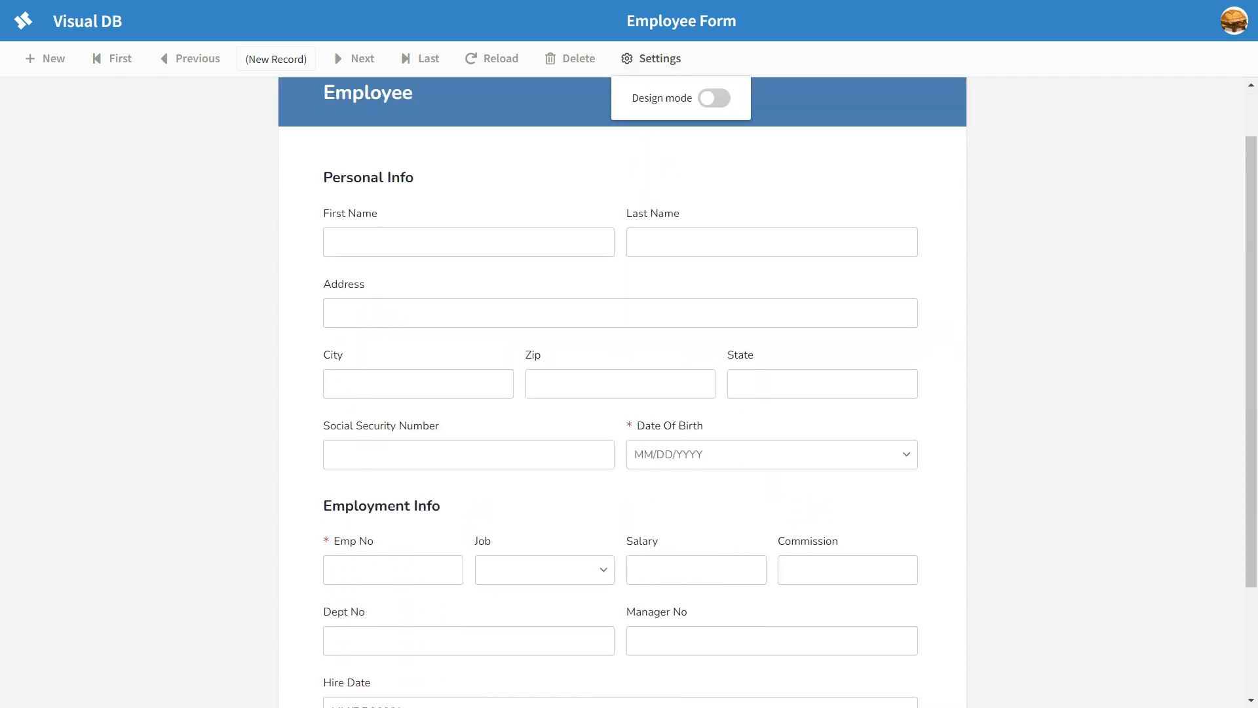
left_click(715, 98)
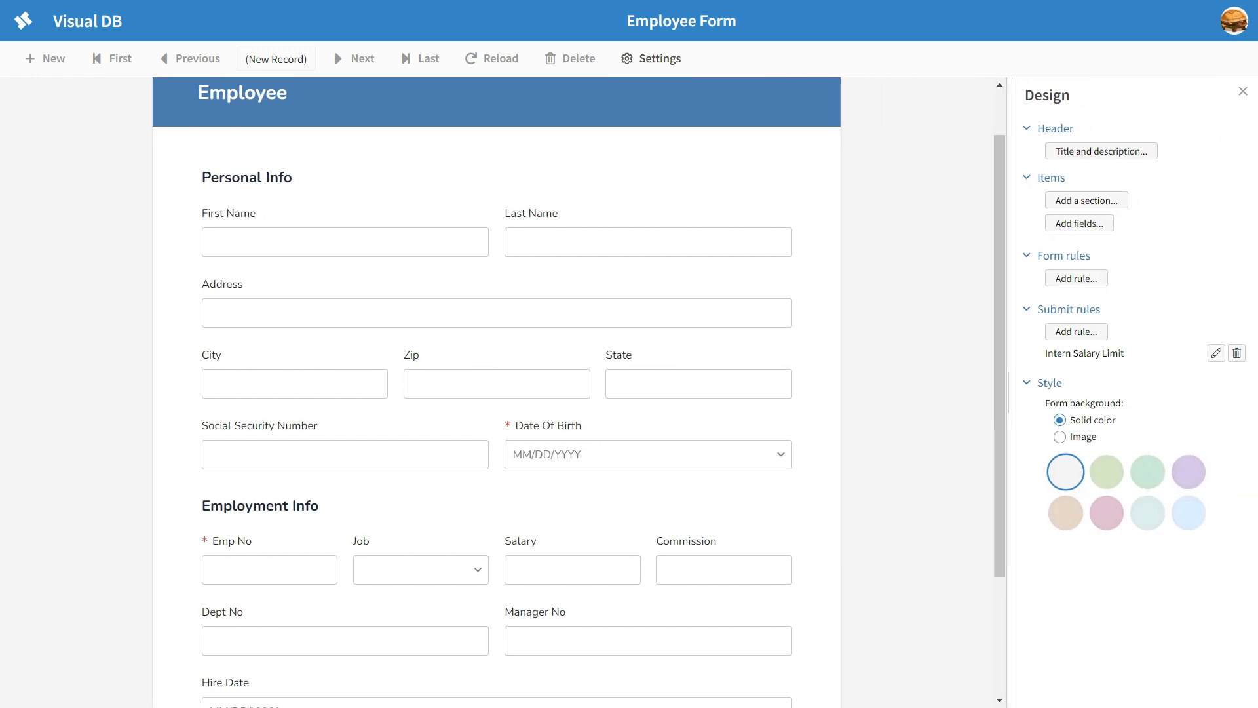
scroll(698, 210, "down", 3)
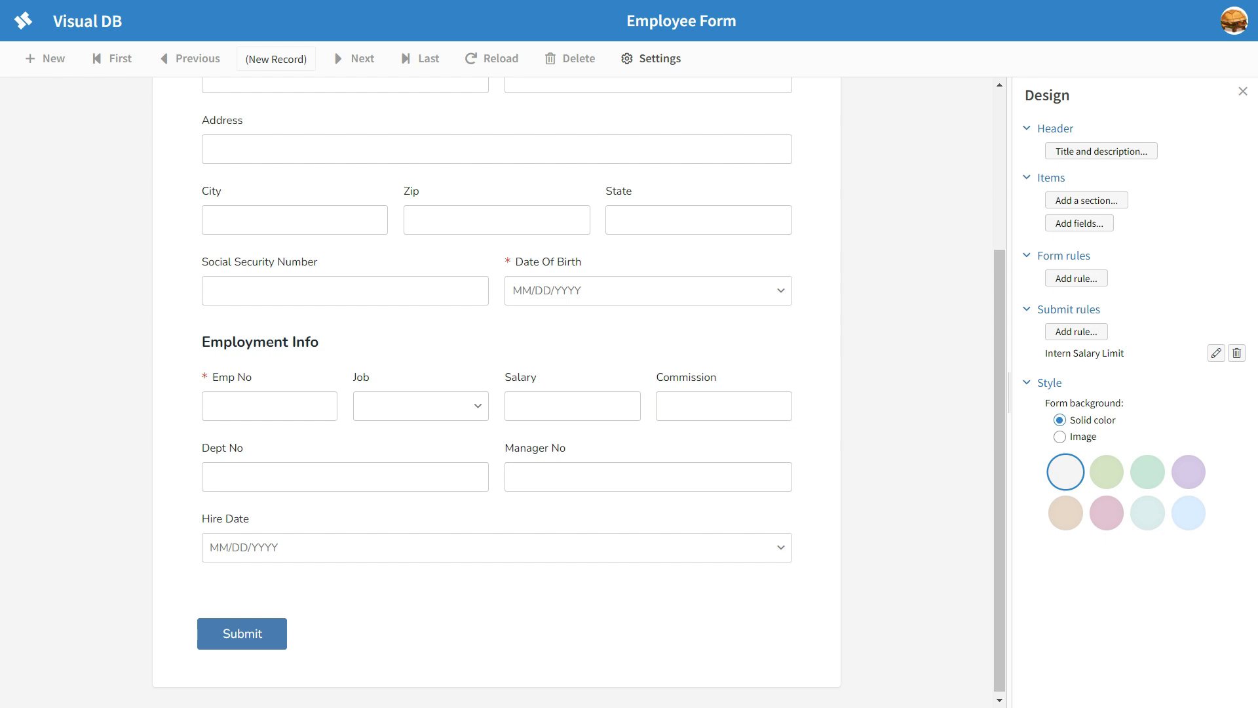
left_click(1079, 224)
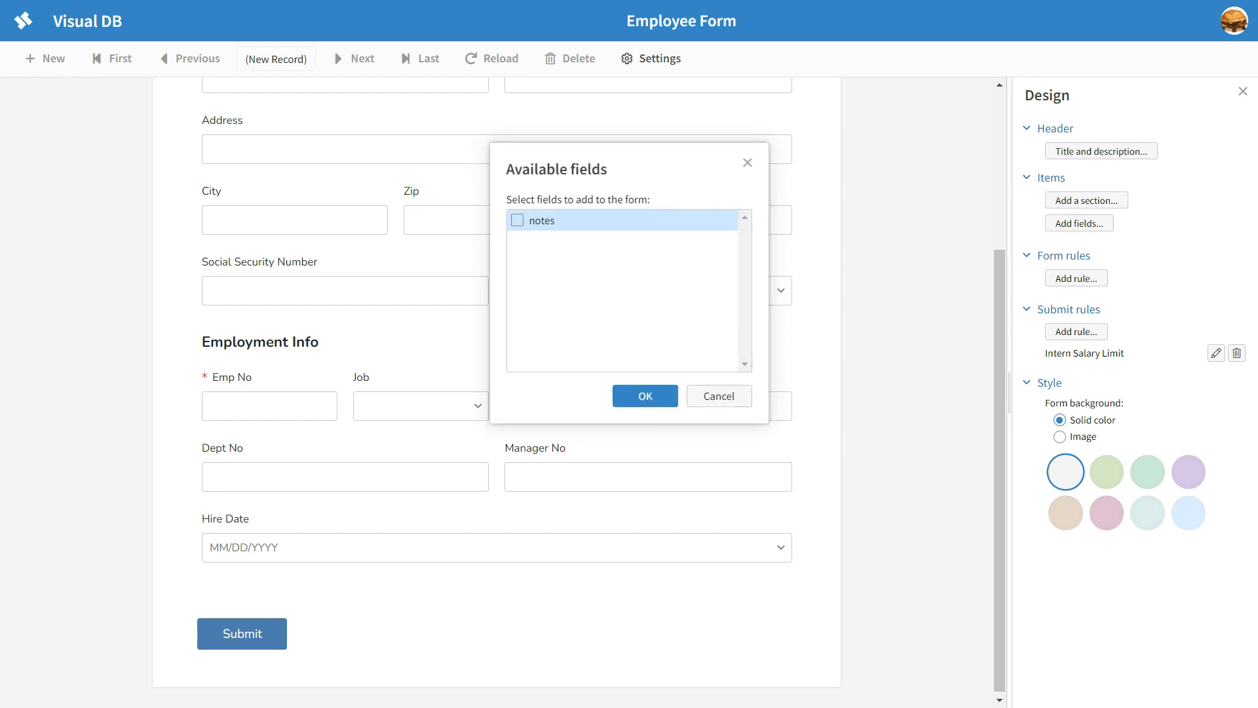
left_click(518, 220)
left_click(646, 396)
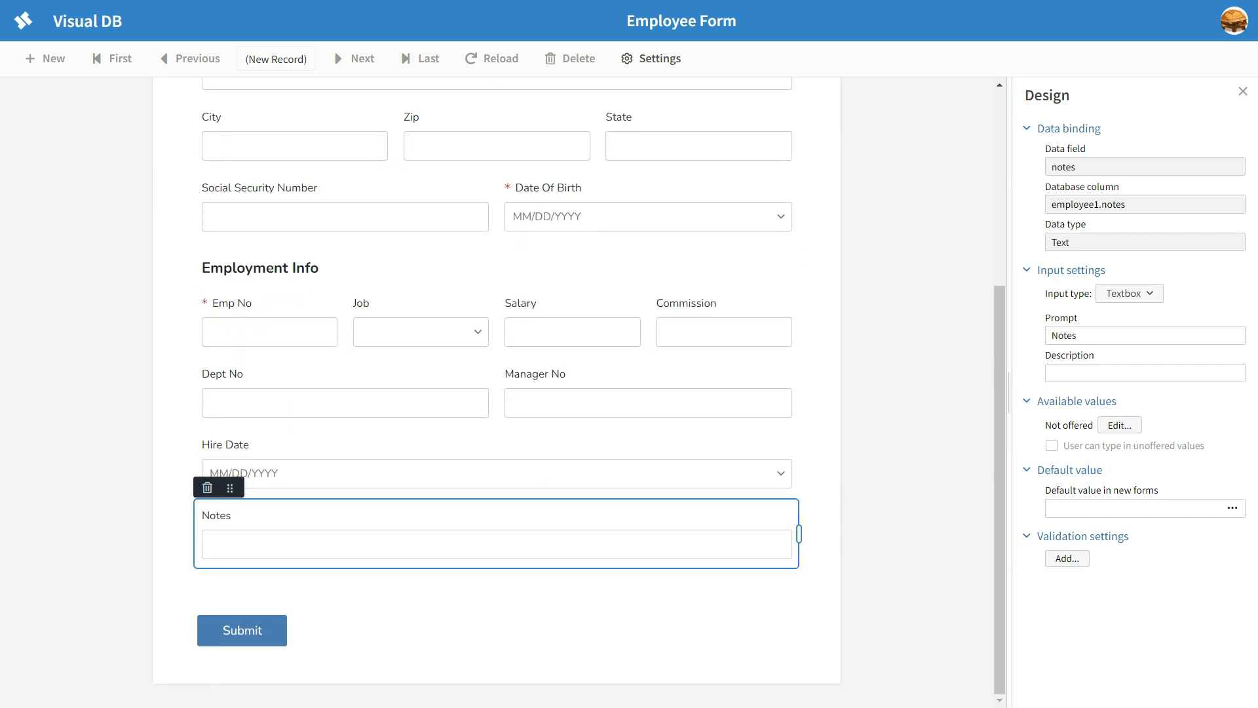
key("Escape")
left_click(1243, 91)
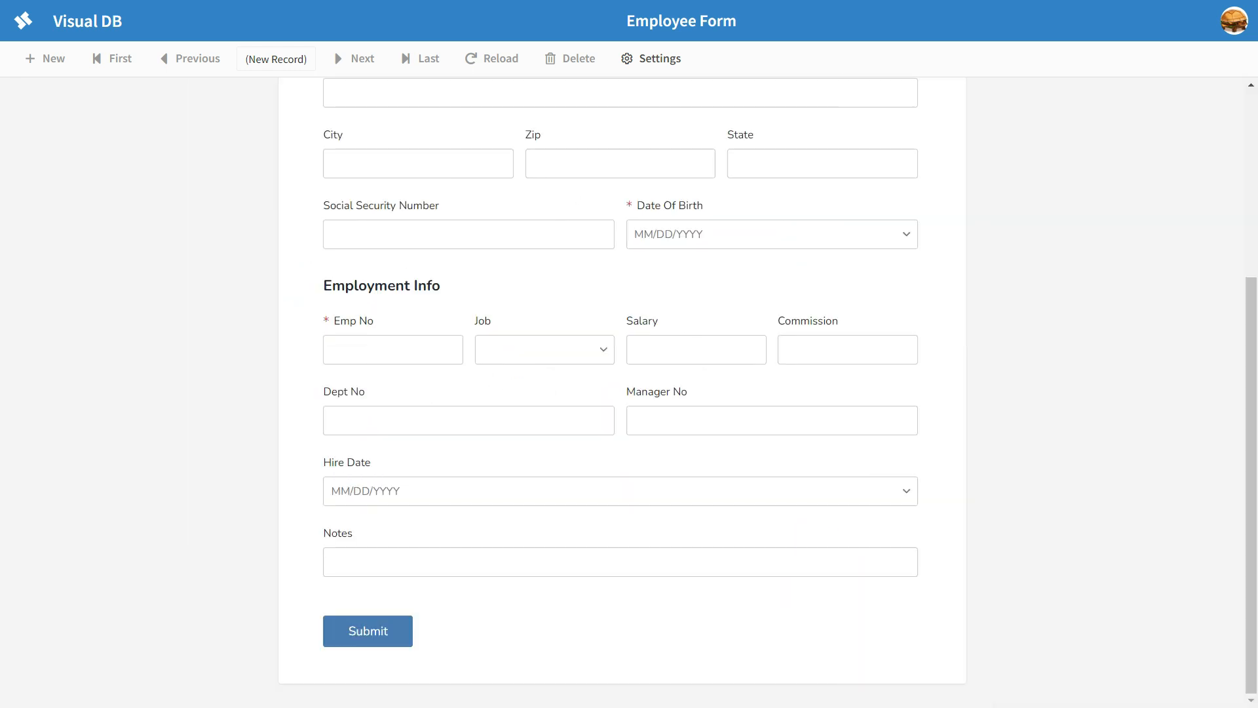
Step: Try out the single-line Notes field with the text "this is my notes", and remove the test text
left_click(620, 562)
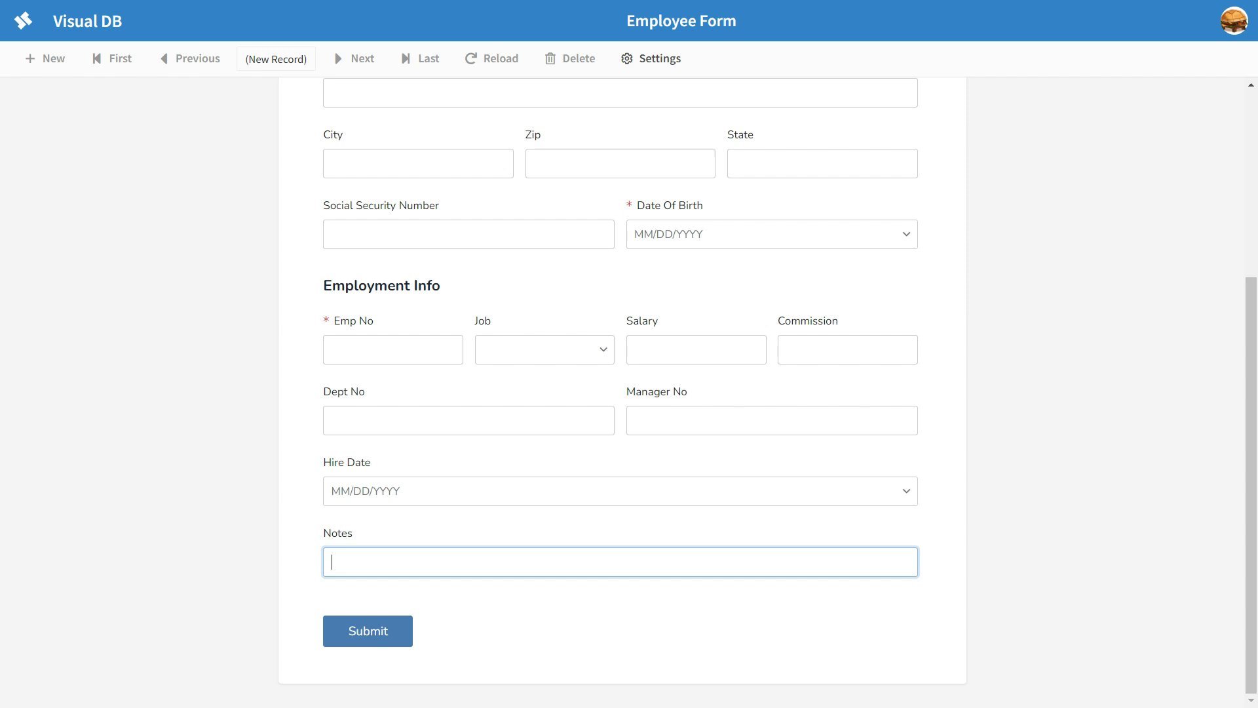
type("this is my notes")
key("BackSpace")
key("BackSpace")
key("BackSpace")
key("BackSpace")
key("BackSpace")
key("BackSpace")
key("BackSpace")
key("BackSpace")
key("BackSpace")
key("BackSpace")
key("BackSpace")
key("BackSpace")
key("BackSpace")
key("BackSpace")
key("BackSpace")
key("BackSpace")
Step: Change the Notes field's input type to Multiline Textbox in design mode, and leave design mode
left_click(650, 58)
left_click(715, 96)
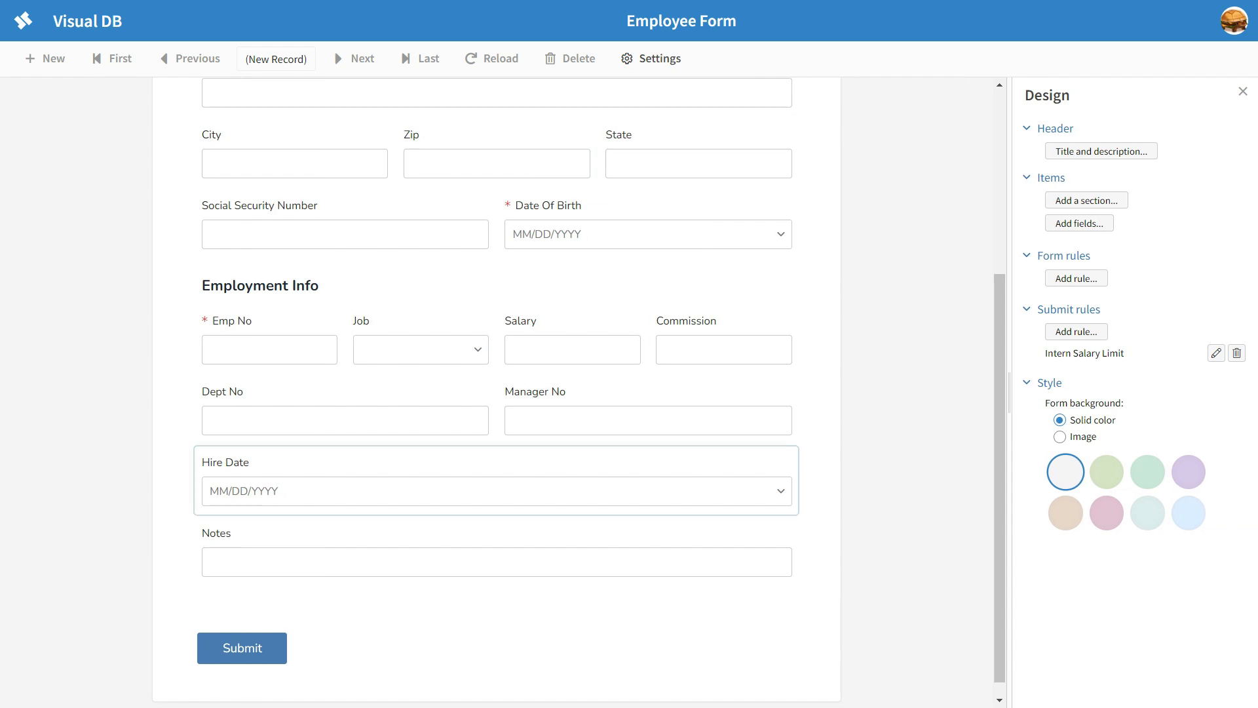
left_click(497, 556)
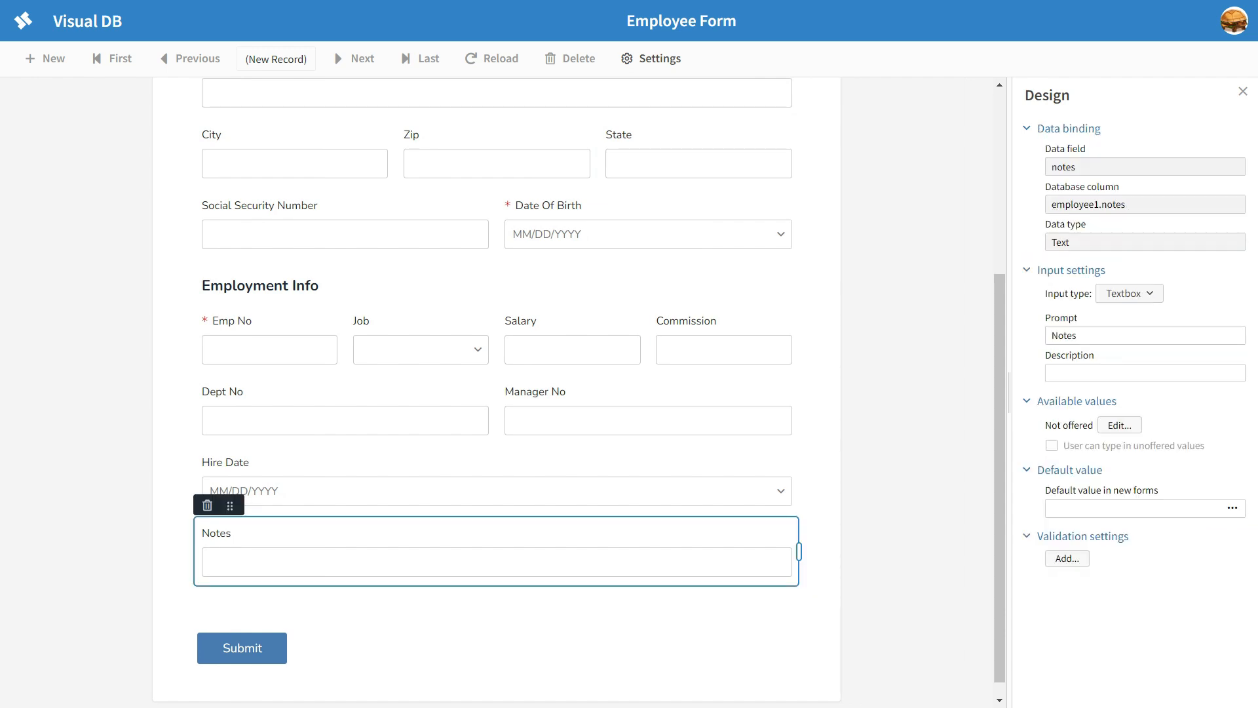
left_click(1129, 293)
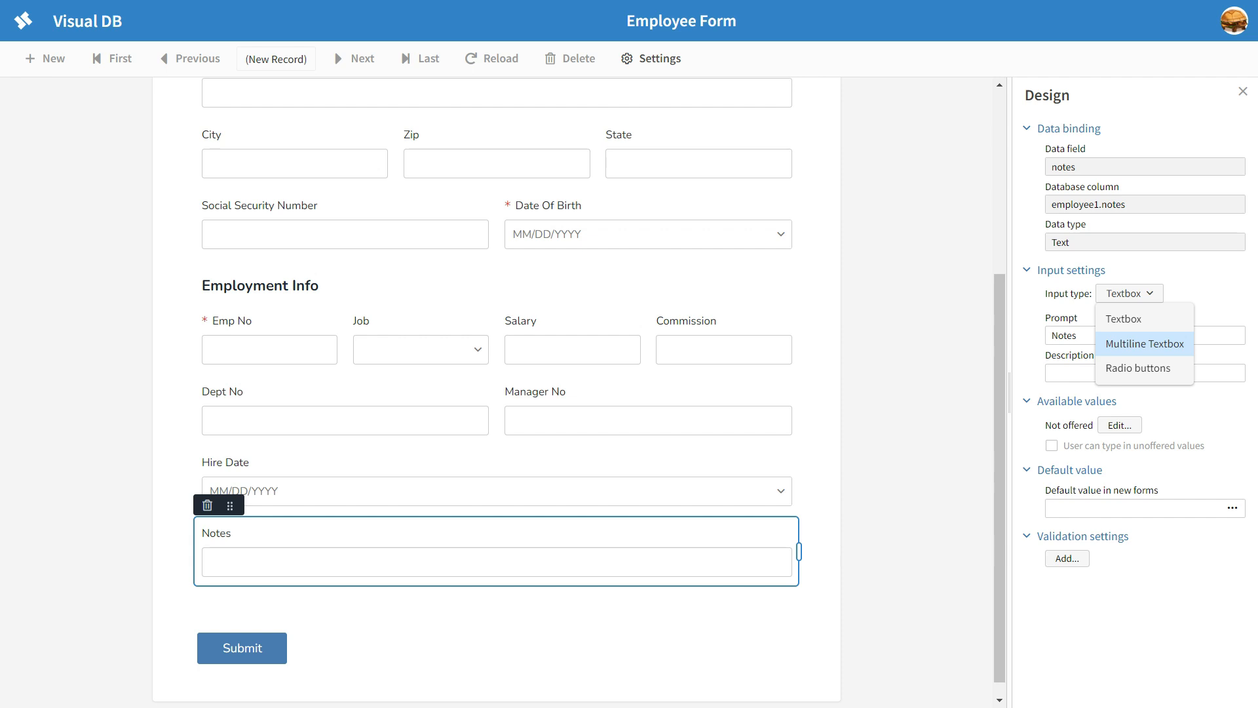
key("Return")
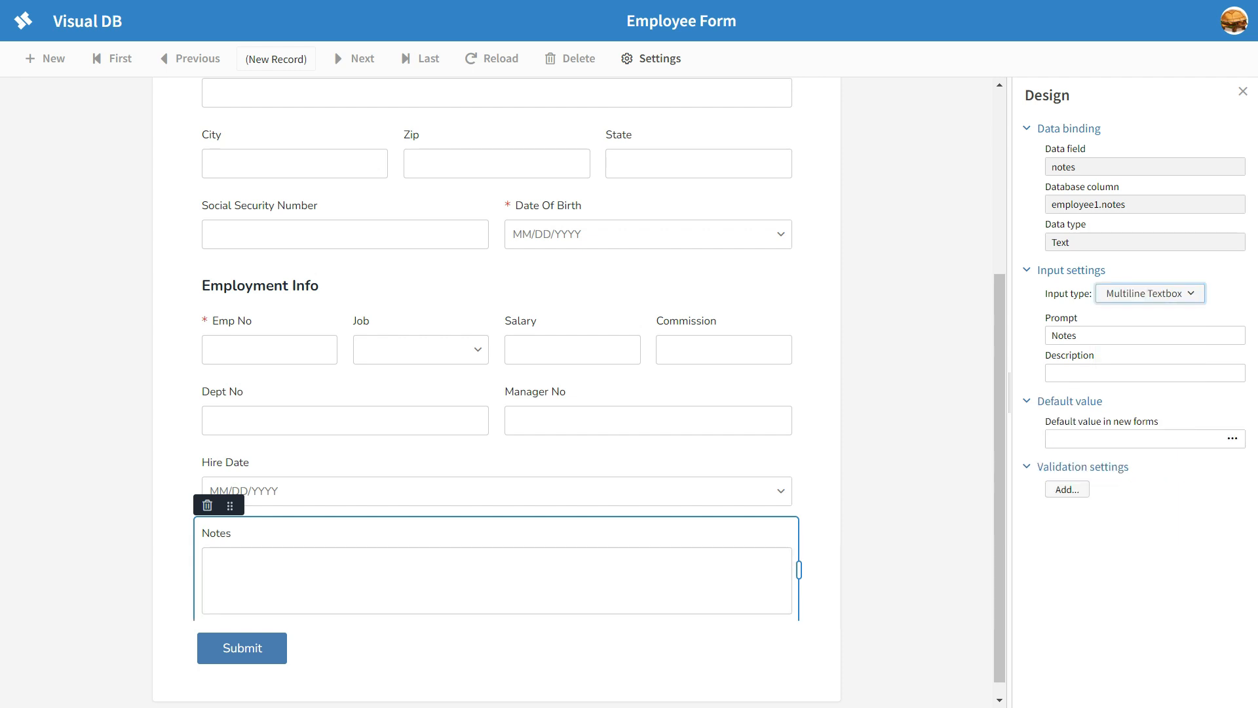
scroll(497, 456, "down", 1)
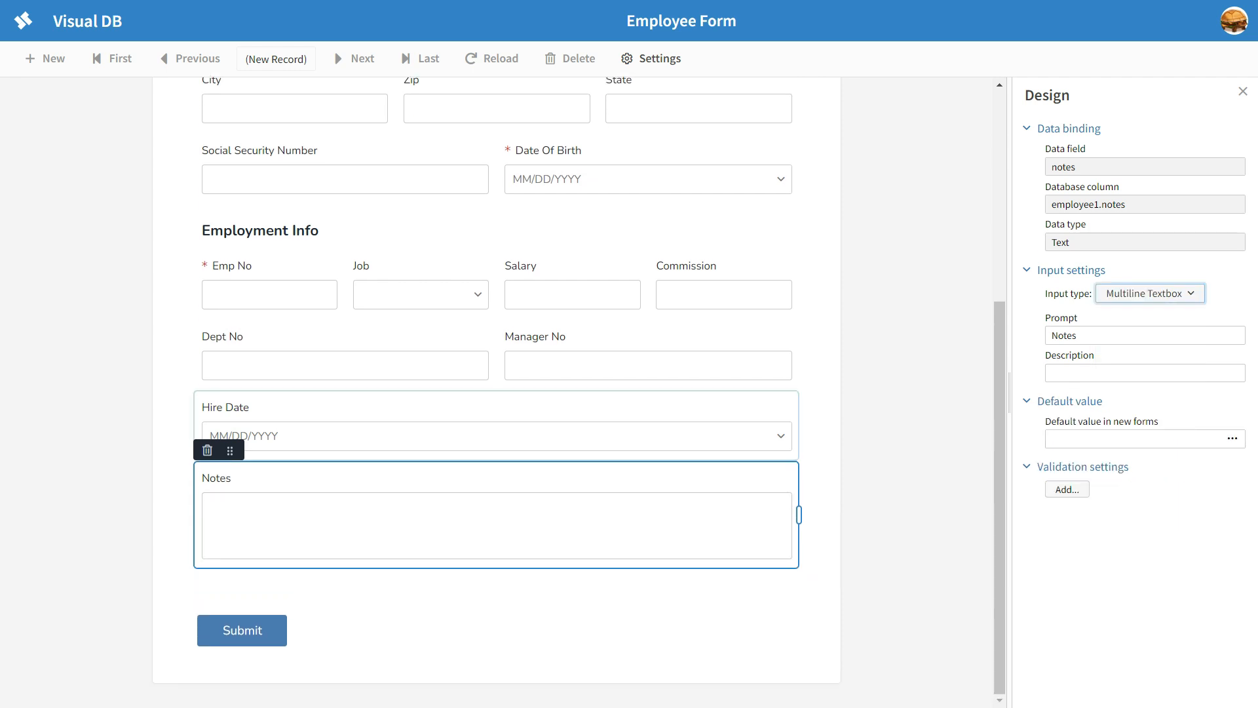
left_click(1244, 91)
Step: Test the Notes box with the text "notes" and several line breaks, enlarge the box, and clear the text
left_click(620, 542)
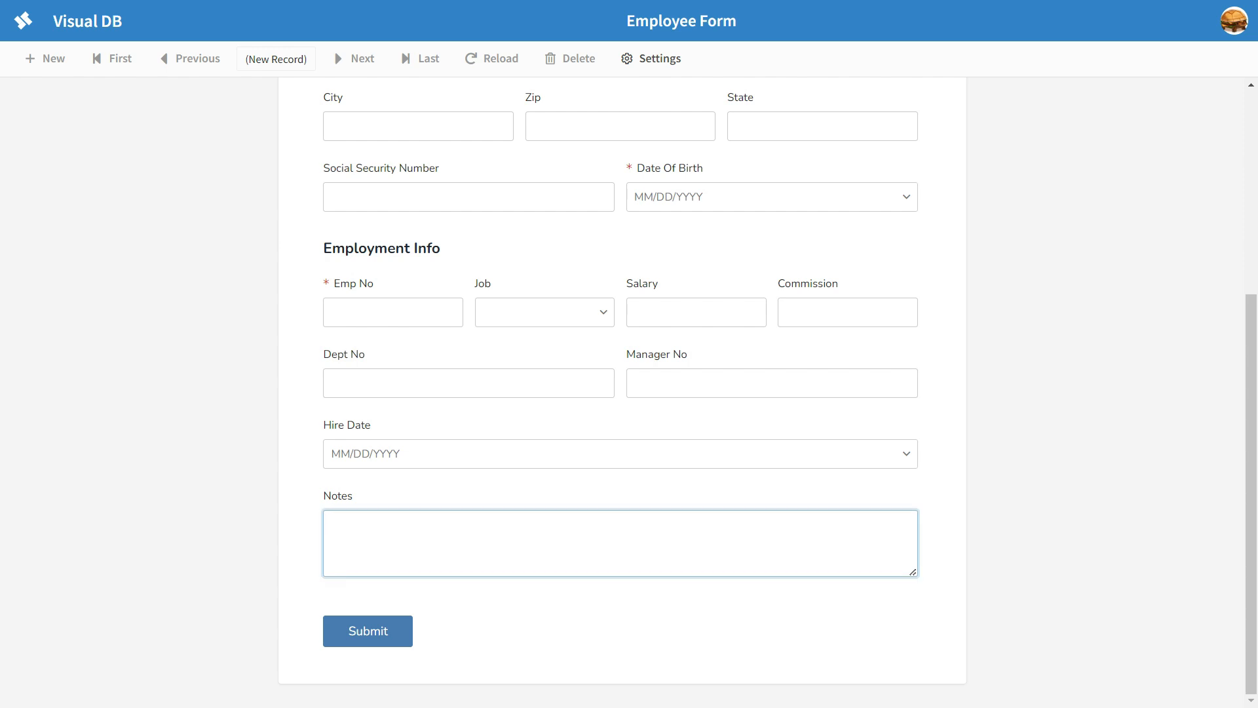
type("notes")
key("Return")
key("Return")
key("Return")
key("Return")
key("BackSpace")
left_click_drag(913, 572, 913, 651)
key("ctrl+a")
key("BackSpace")
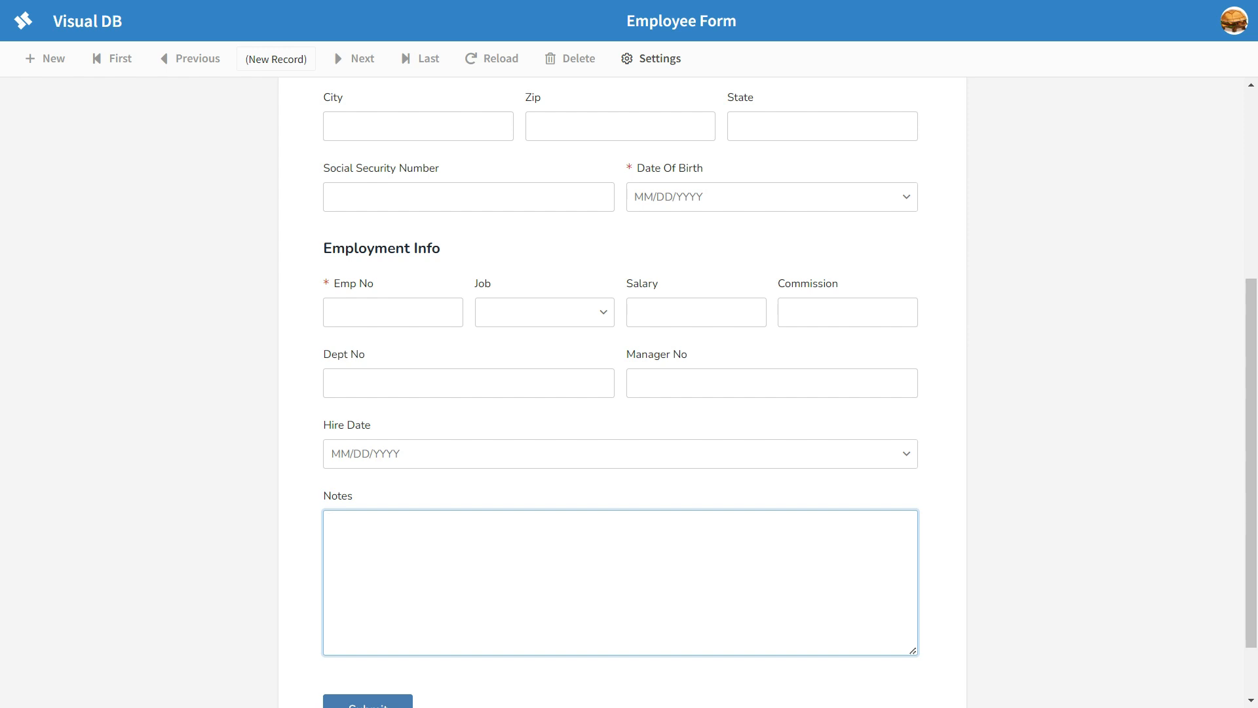
Step: Examine the Job field's dropdown options and, in design mode, the source choices for its available values
left_click(603, 312)
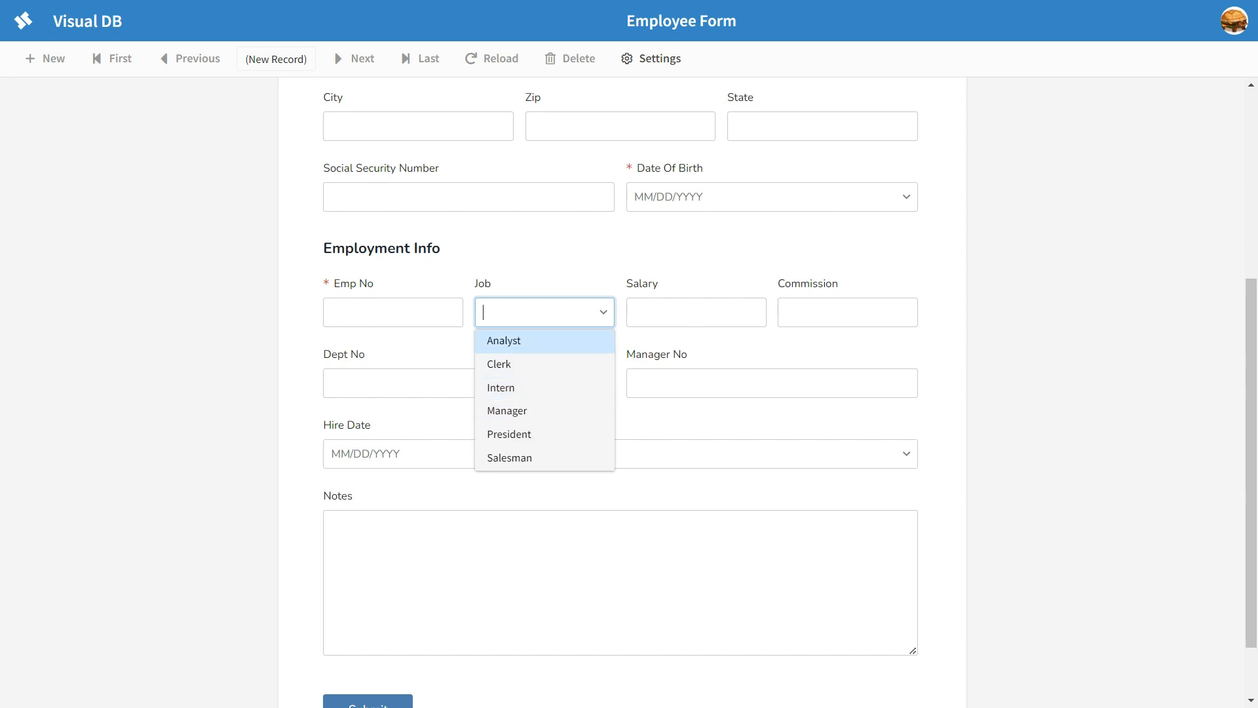
left_click(569, 250)
left_click(651, 58)
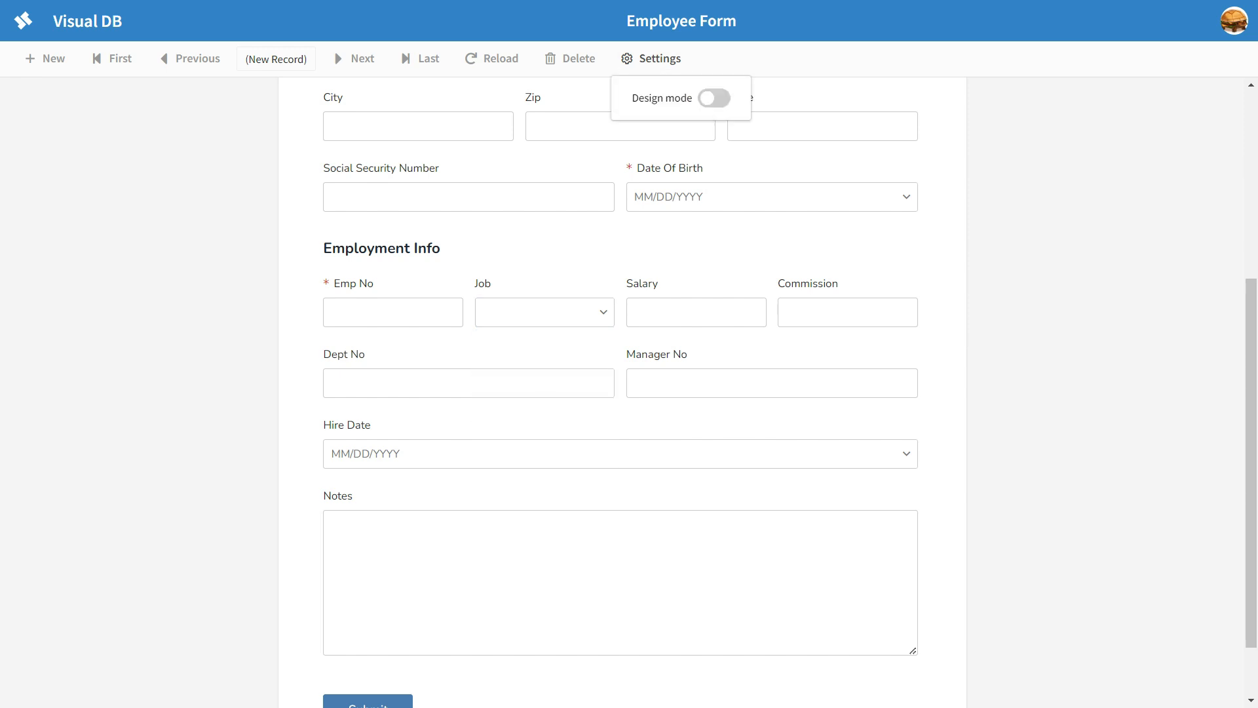
left_click(717, 98)
left_click(420, 288)
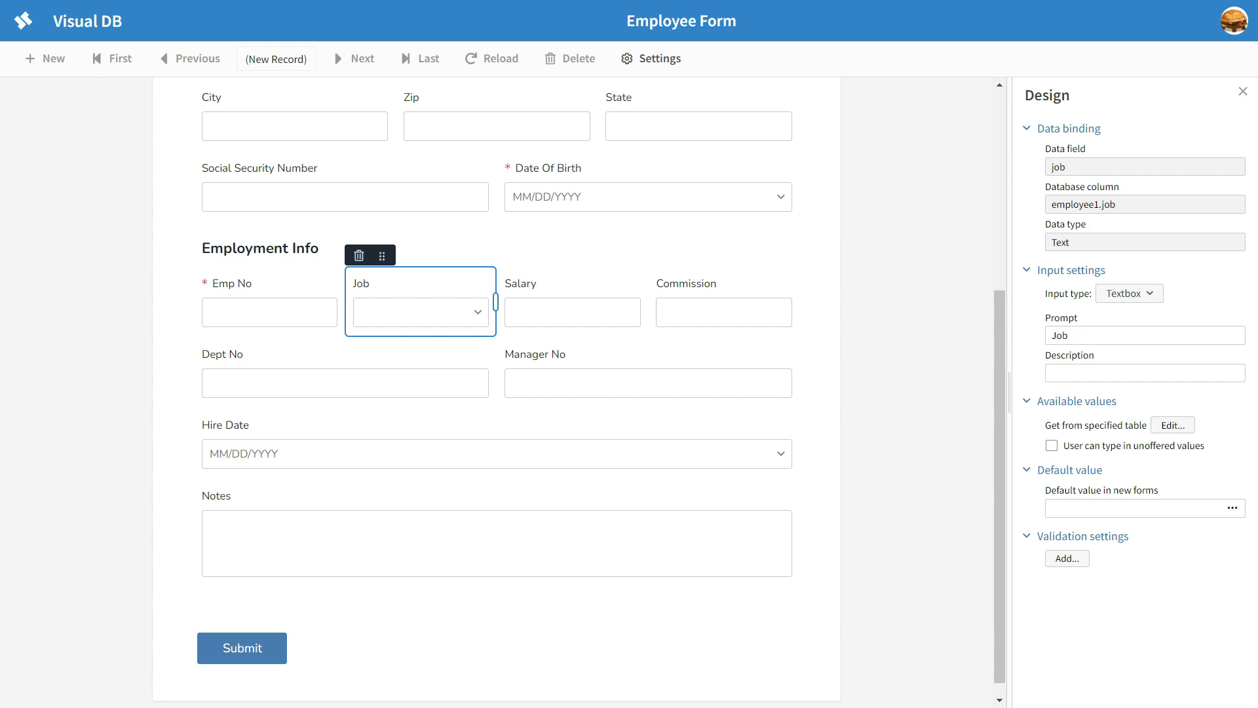
left_click(1173, 425)
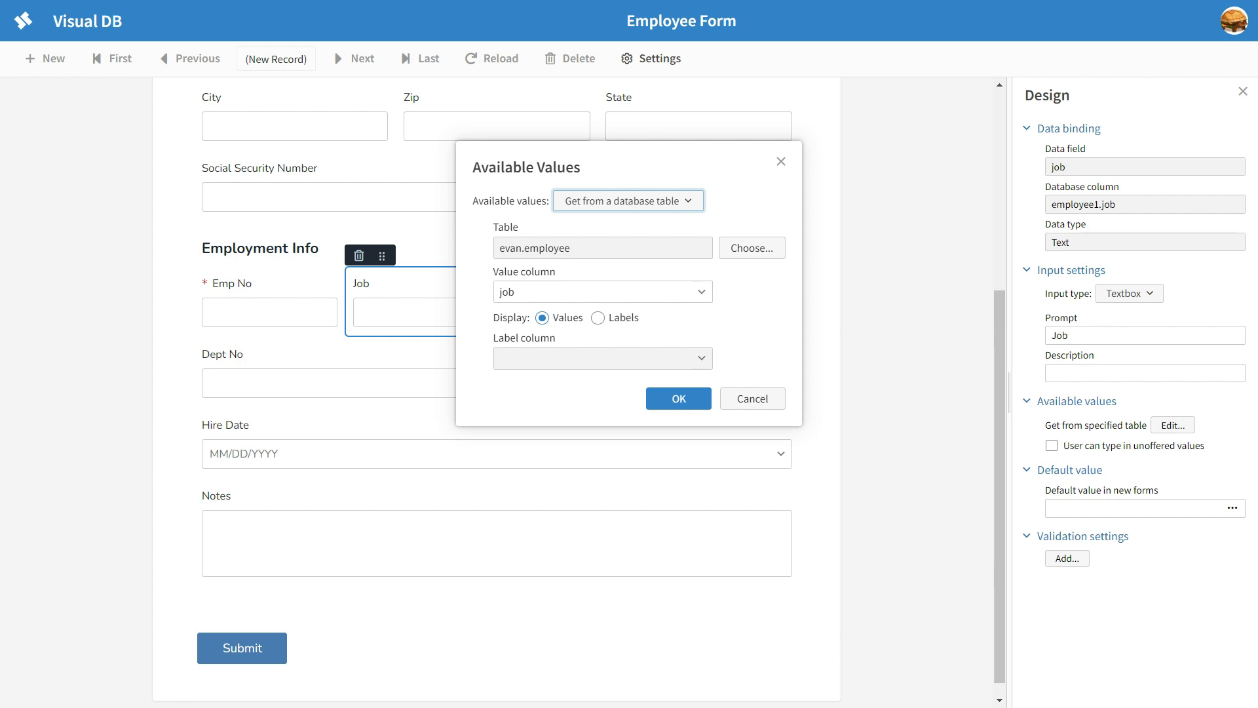
left_click(629, 202)
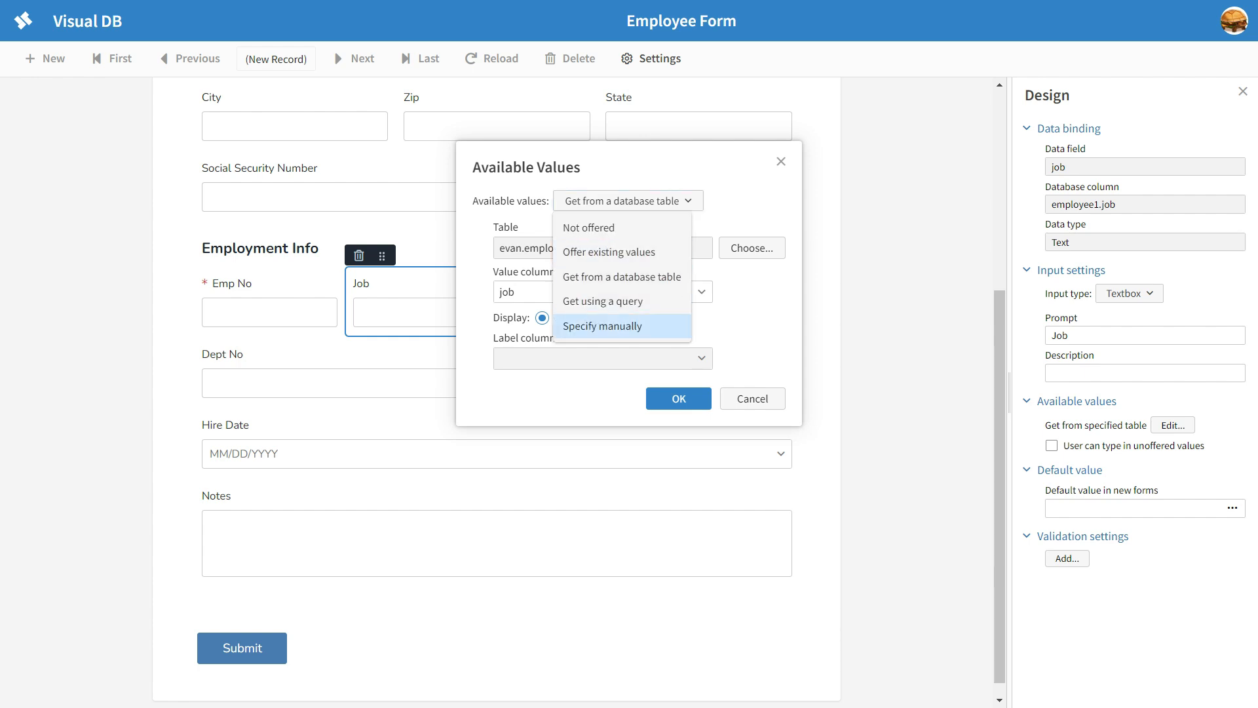
left_click(753, 399)
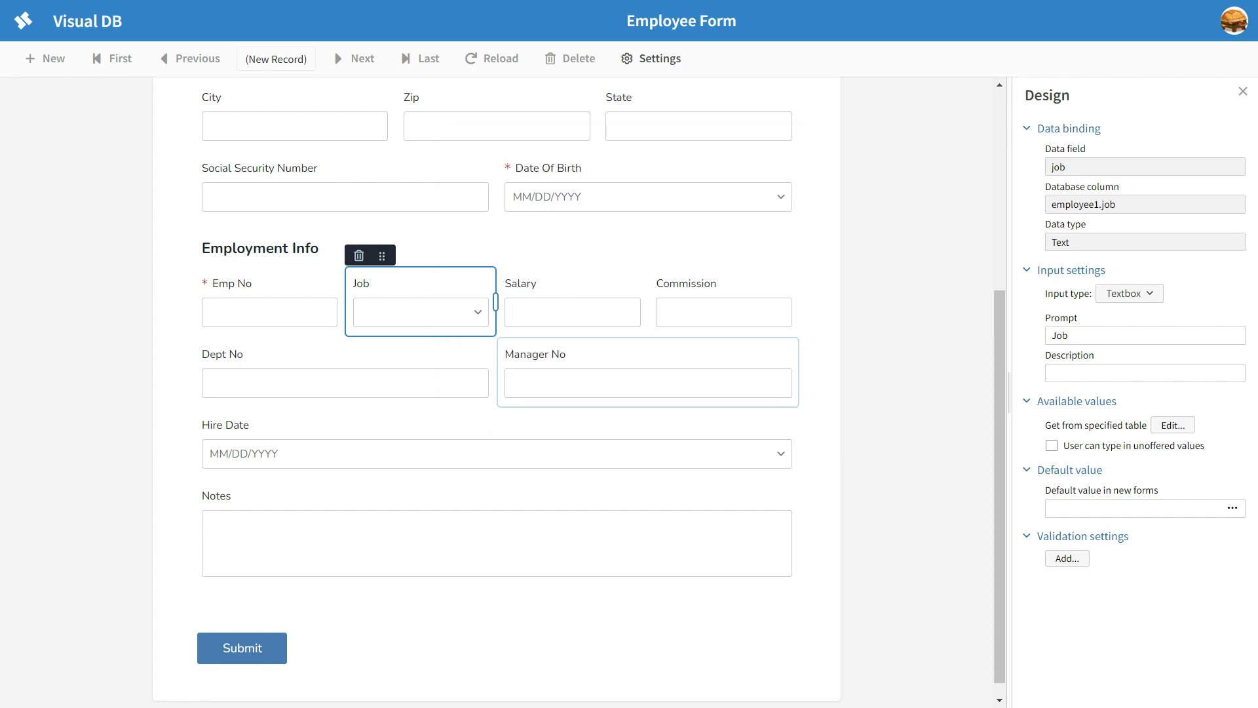
Step: Switch the State field's available values to Specify manually, displayed as values
scroll(753, 395, "up", 5)
scroll(753, 395, "down", 1)
left_click(729, 373)
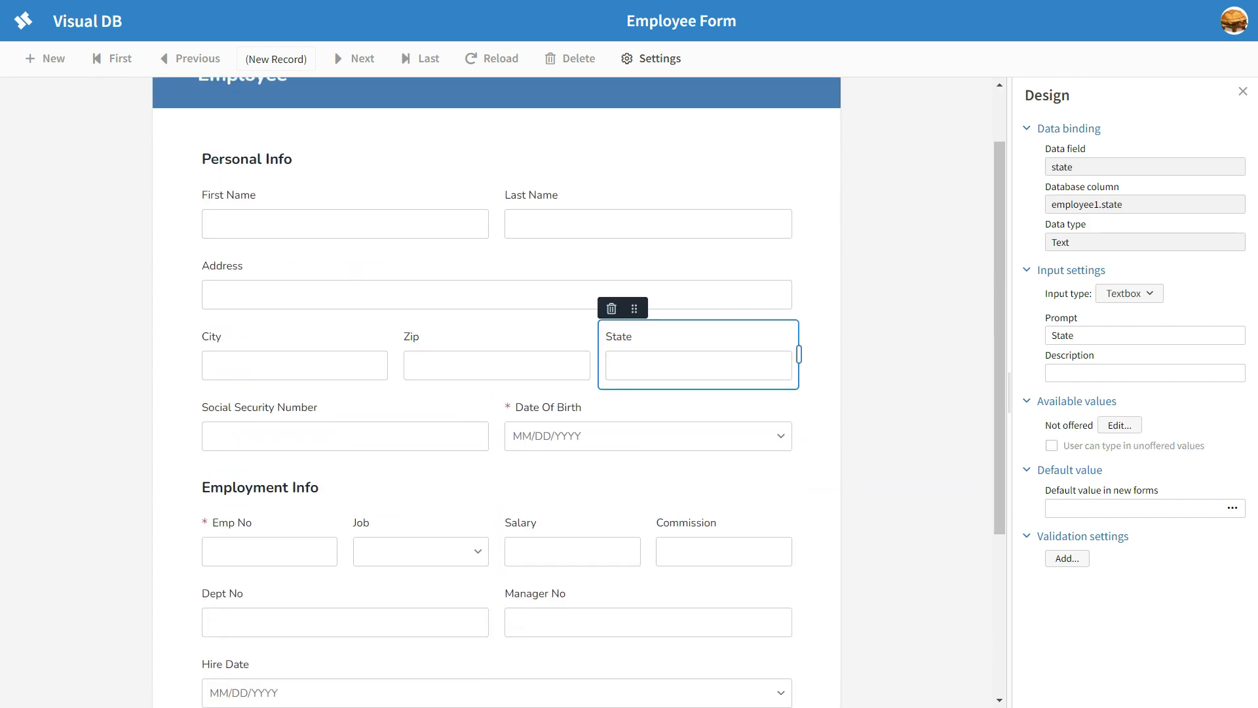
left_click(1119, 425)
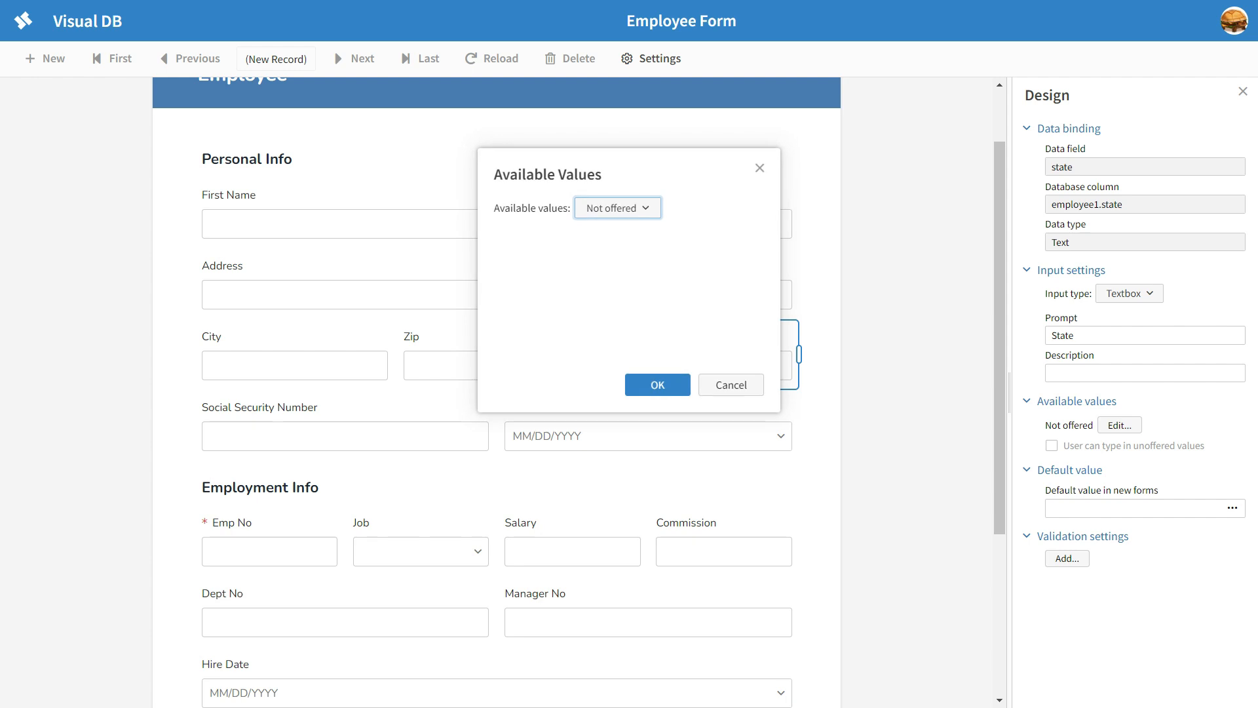
left_click(617, 207)
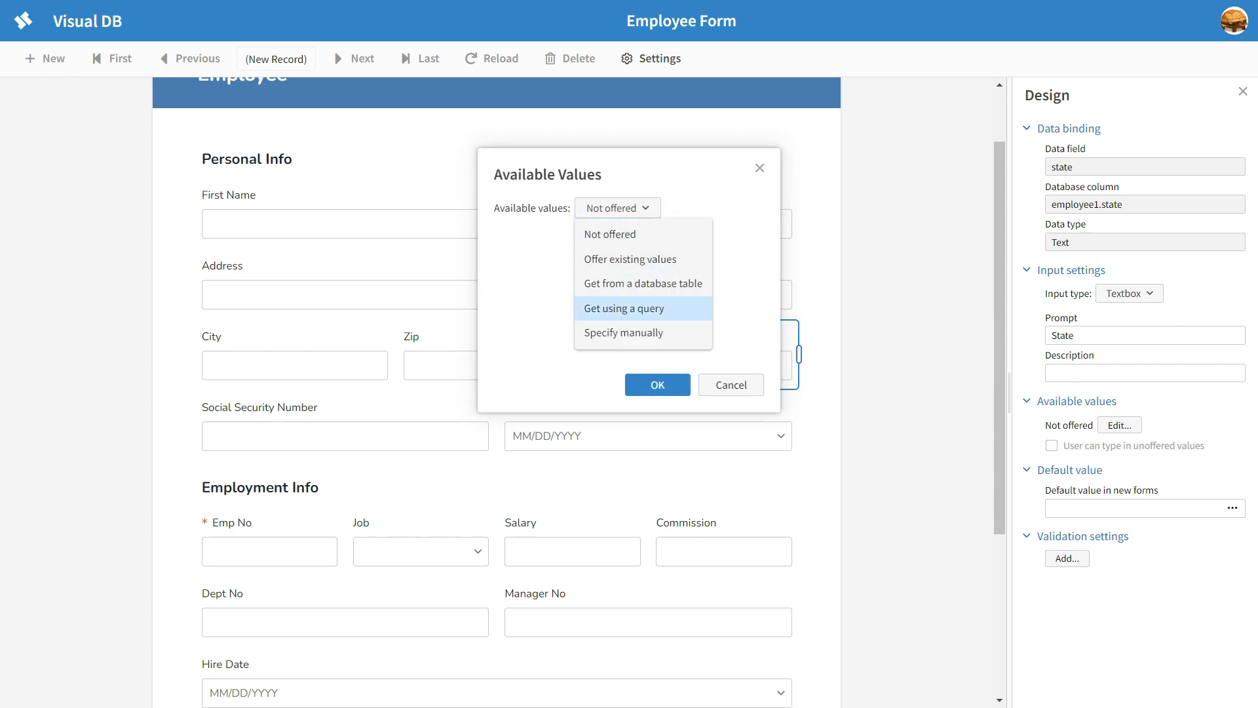
left_click(624, 333)
left_click(631, 287)
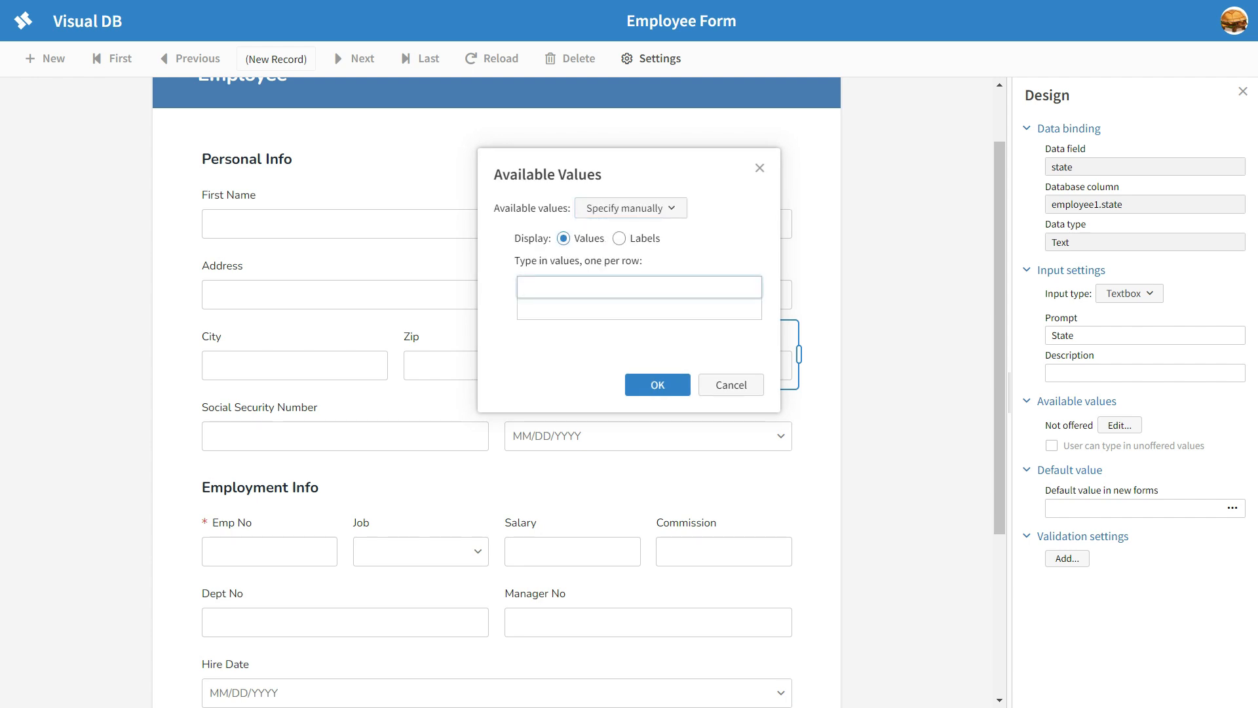
Step: Enter PA and NY as the State field's offered values and apply them
type("PA")
key("Return")
type("NY")
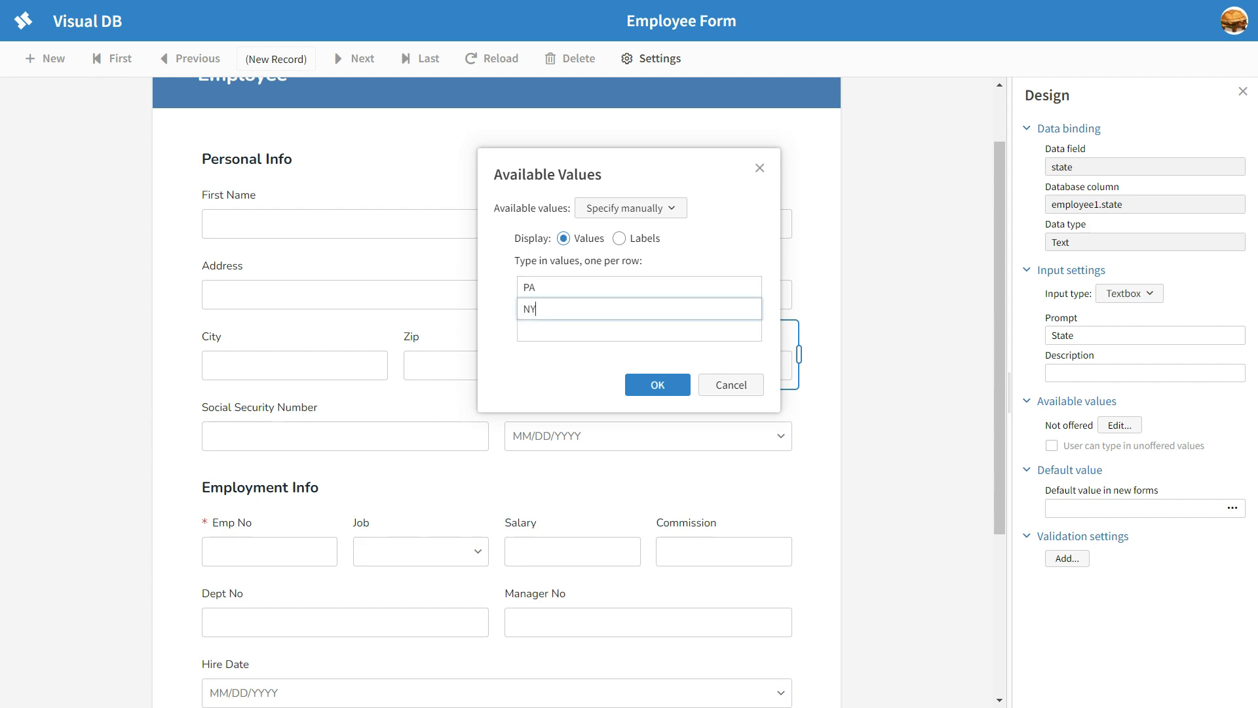
key("Return")
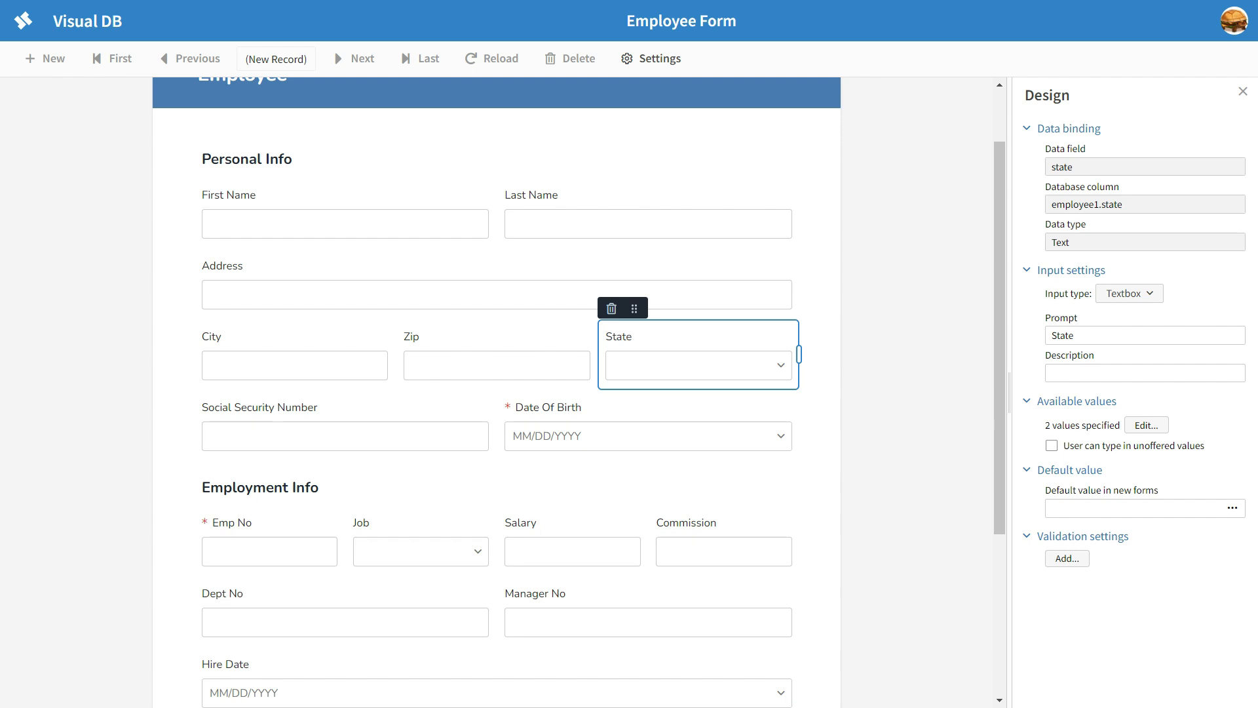
left_click_drag(1057, 425, 1097, 425)
left_click(903, 387)
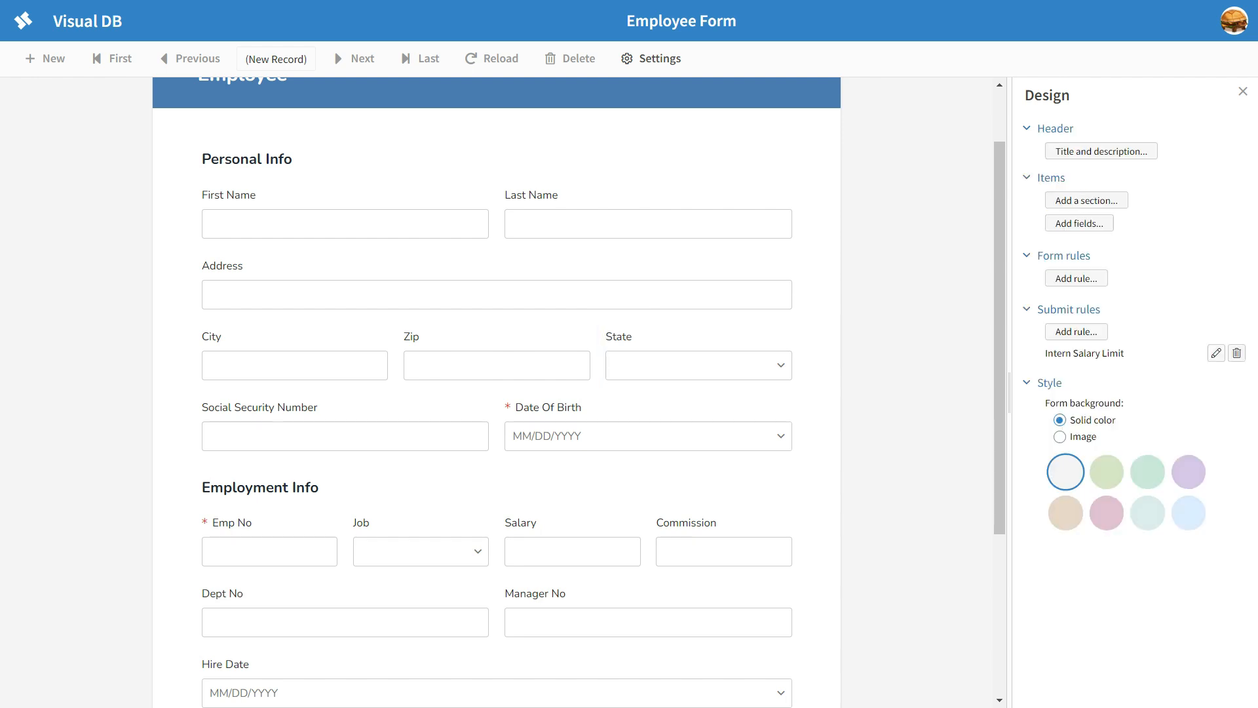
Step: Leave design mode and check the choices offered by the form's State dropdown without picking one
left_click(1242, 91)
left_click(906, 365)
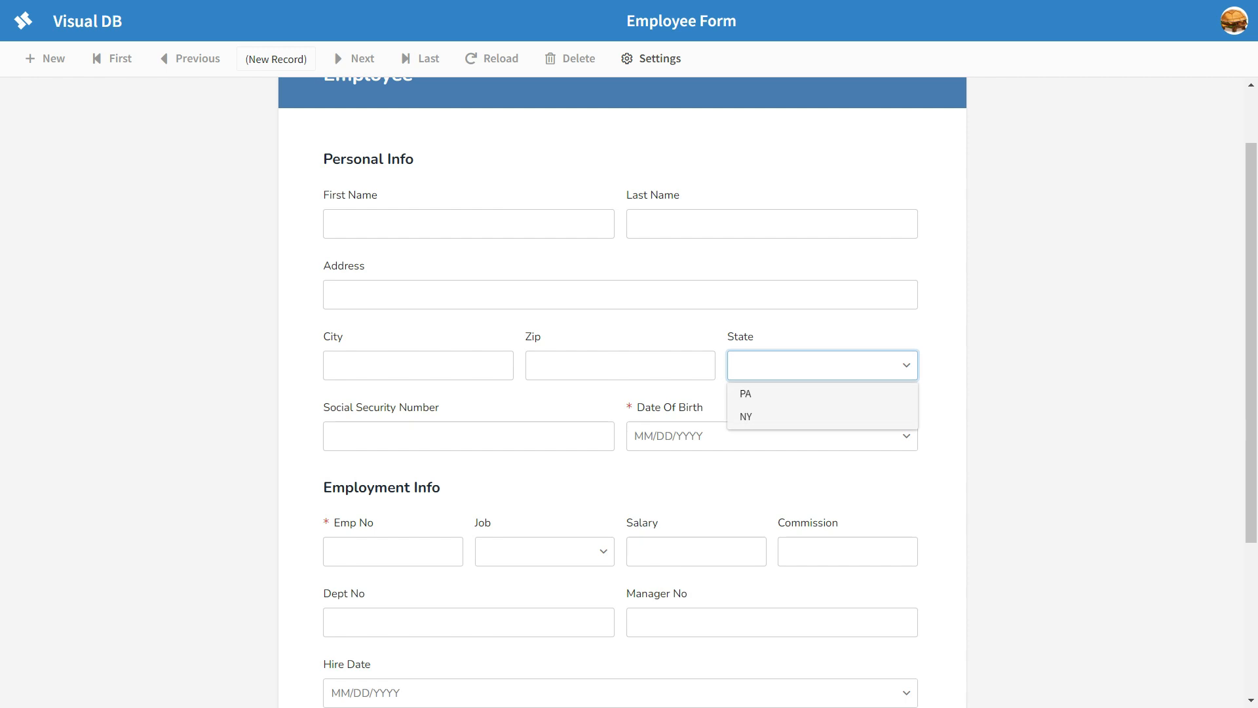
key("Down")
key("Up")
key("Escape")
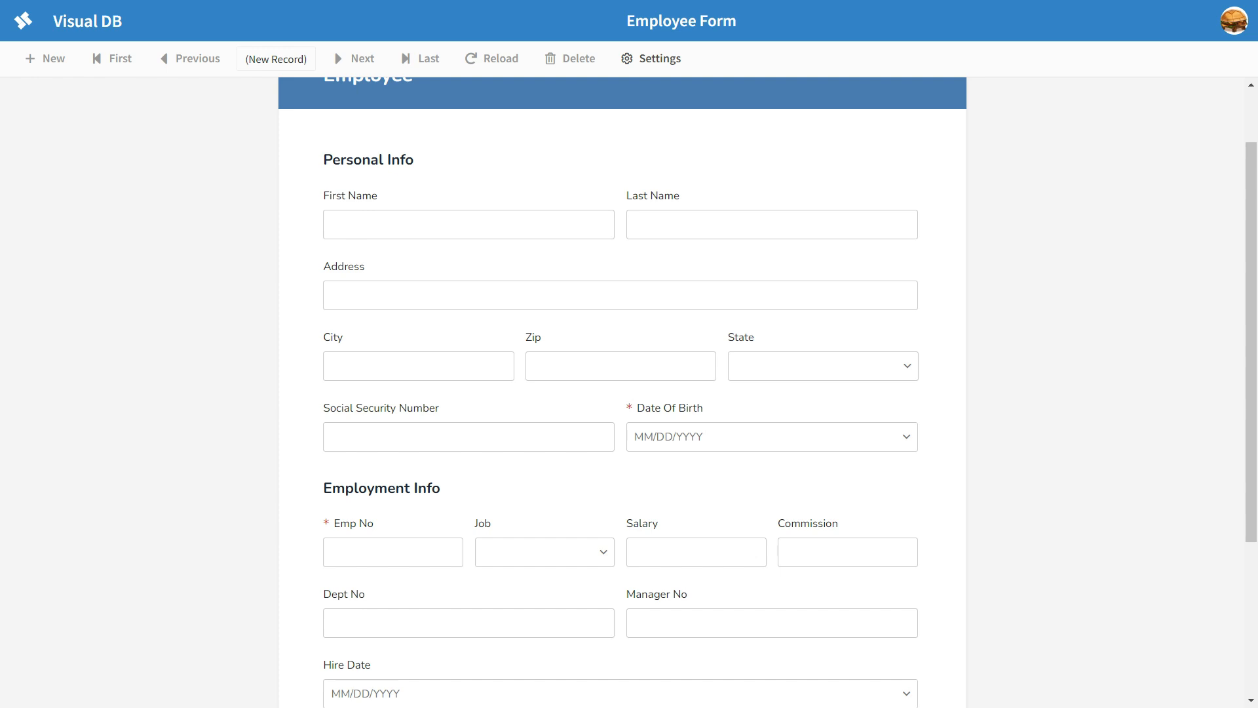
Step: Switch the form to design mode and add the employment_type field
left_click(651, 58)
left_click(714, 98)
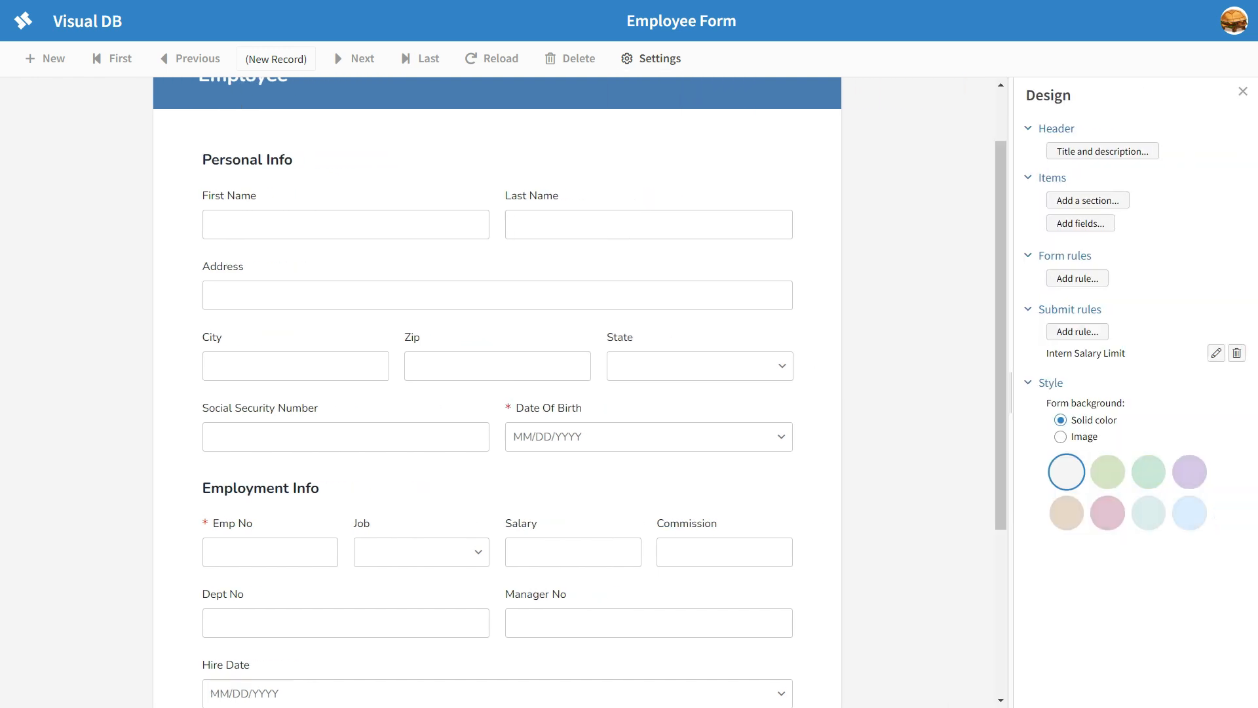
left_click(1080, 223)
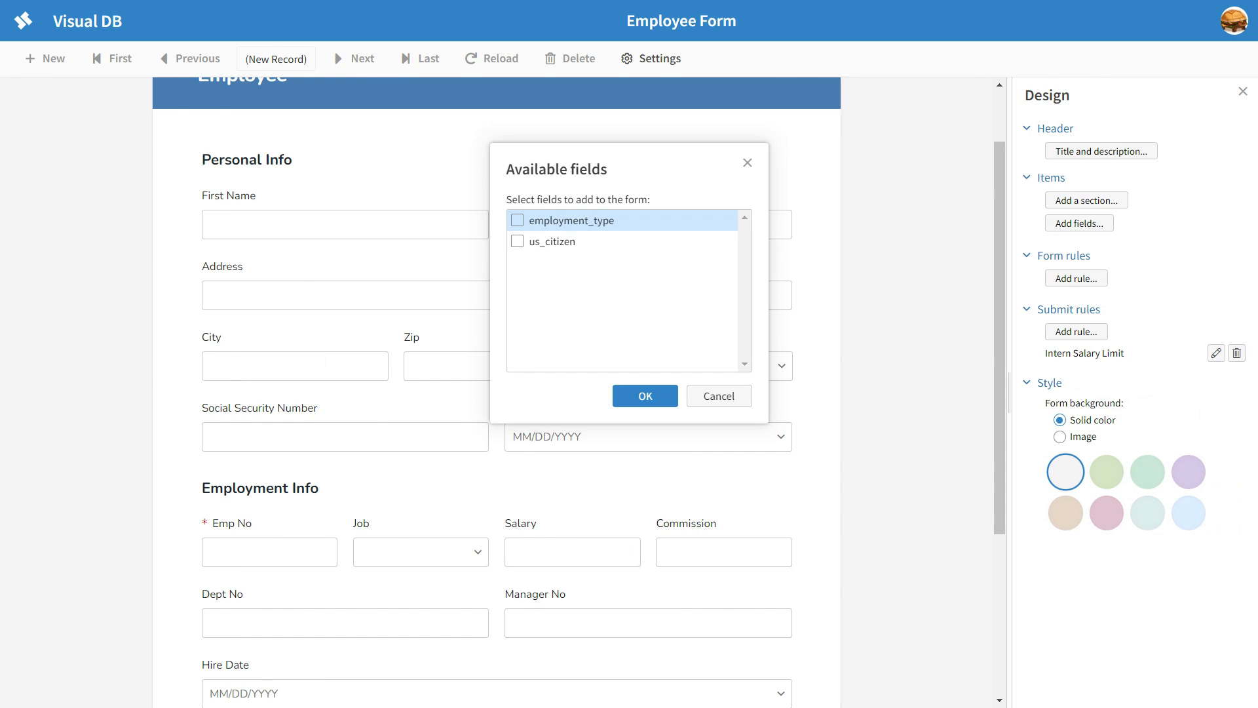
left_click(518, 220)
left_click(646, 396)
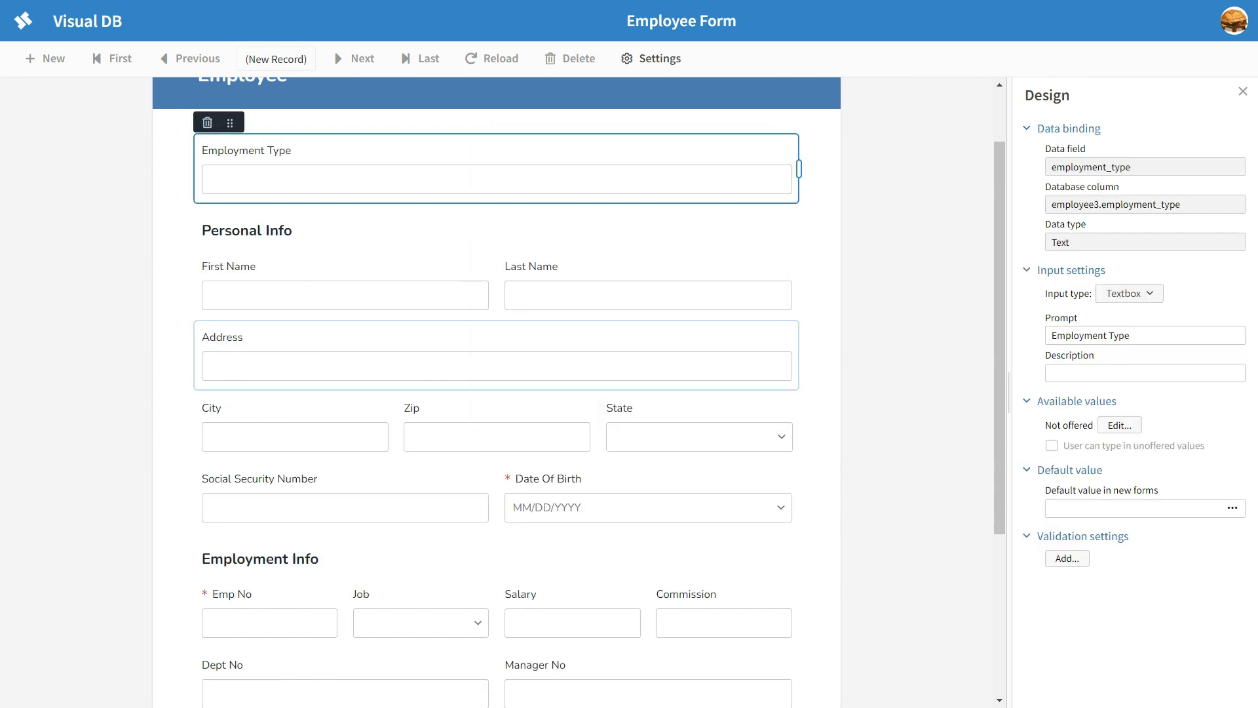
Step: Place Employment Type beside Hire Date, shrinking Hire Date to one third of the row and widening Employment Type to fill the rest
left_click_drag(229, 123, 492, 649)
scroll(488, 590, "down", 4)
left_click(452, 421)
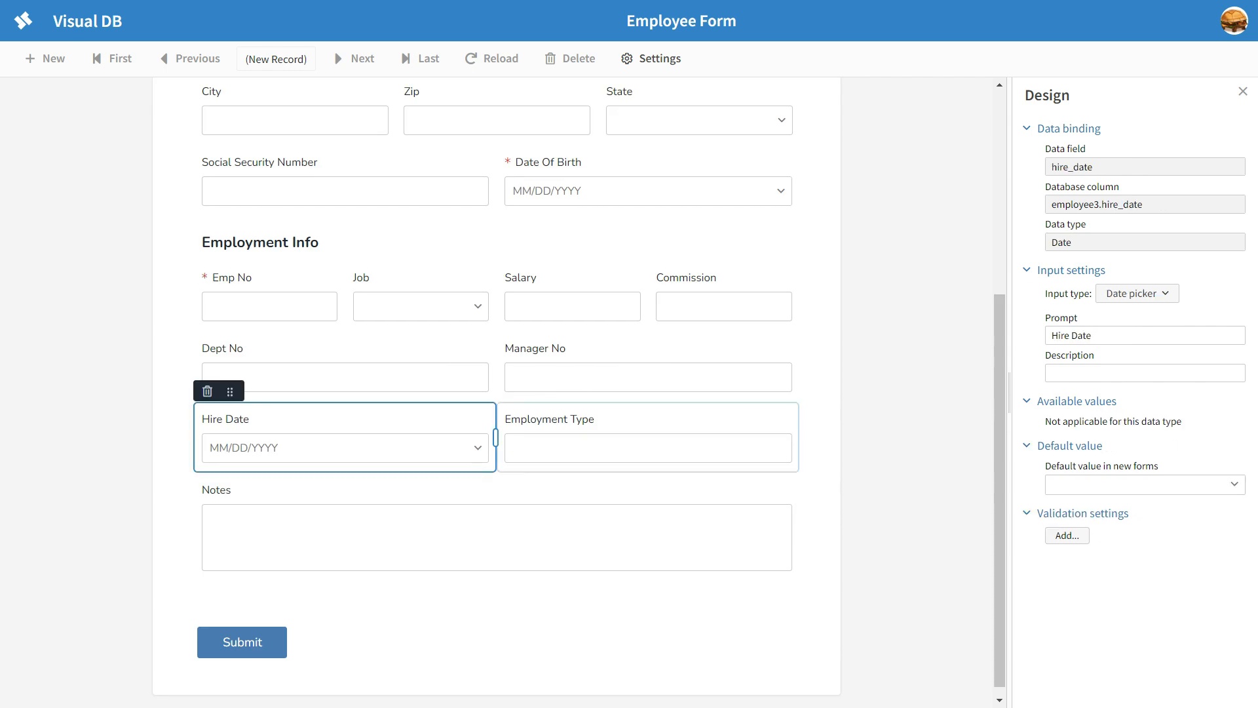
left_click_drag(496, 437, 395, 438)
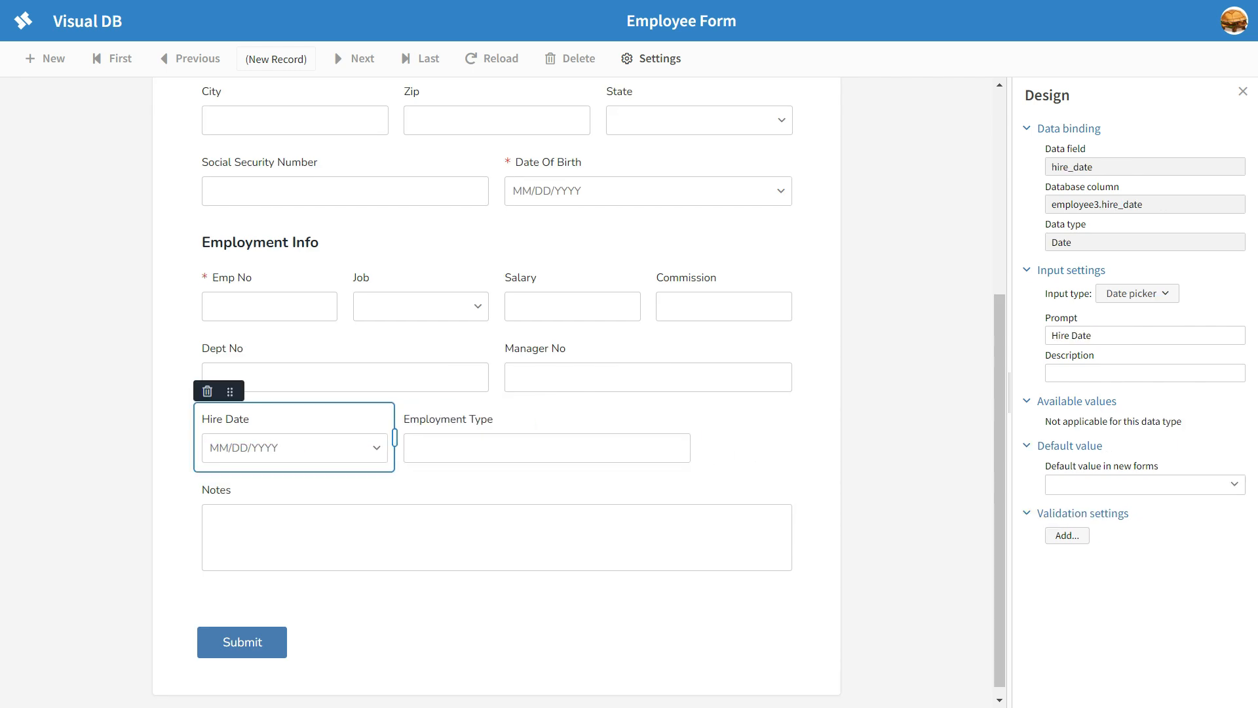
left_click(534, 425)
left_click_drag(697, 437, 798, 438)
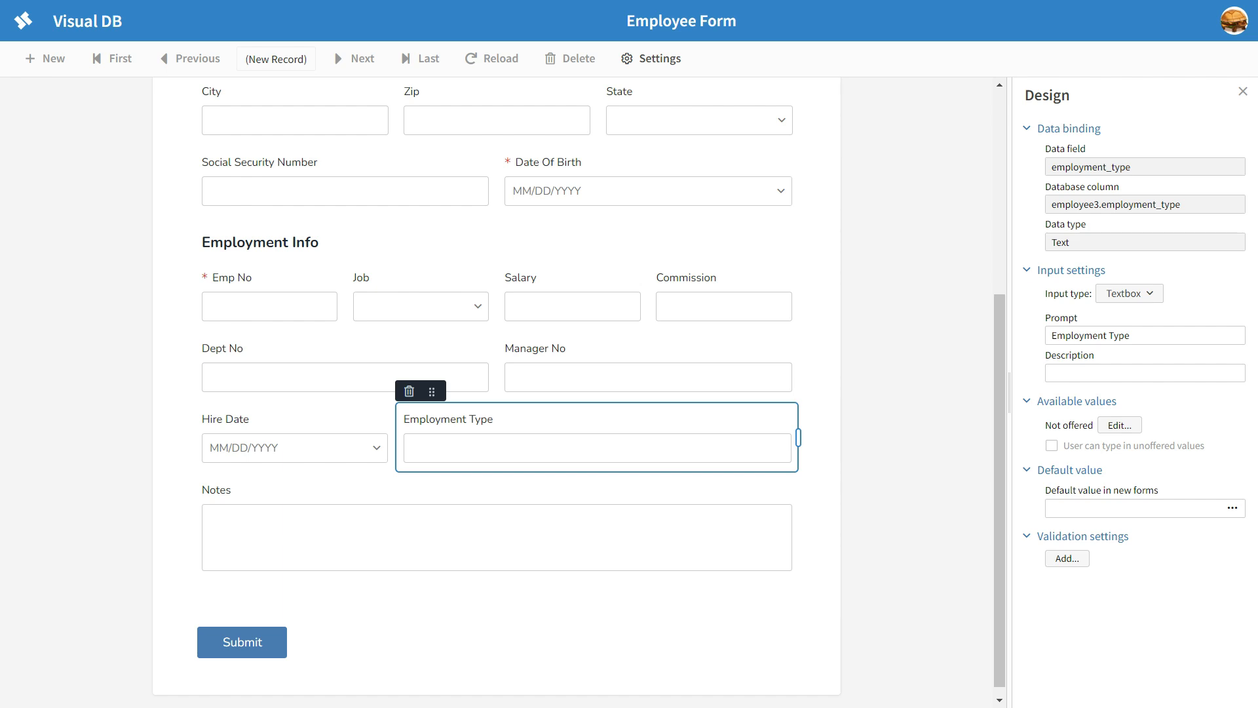
Step: Switch the Employment Type field's available values to Specify manually
left_click(1120, 425)
left_click(618, 208)
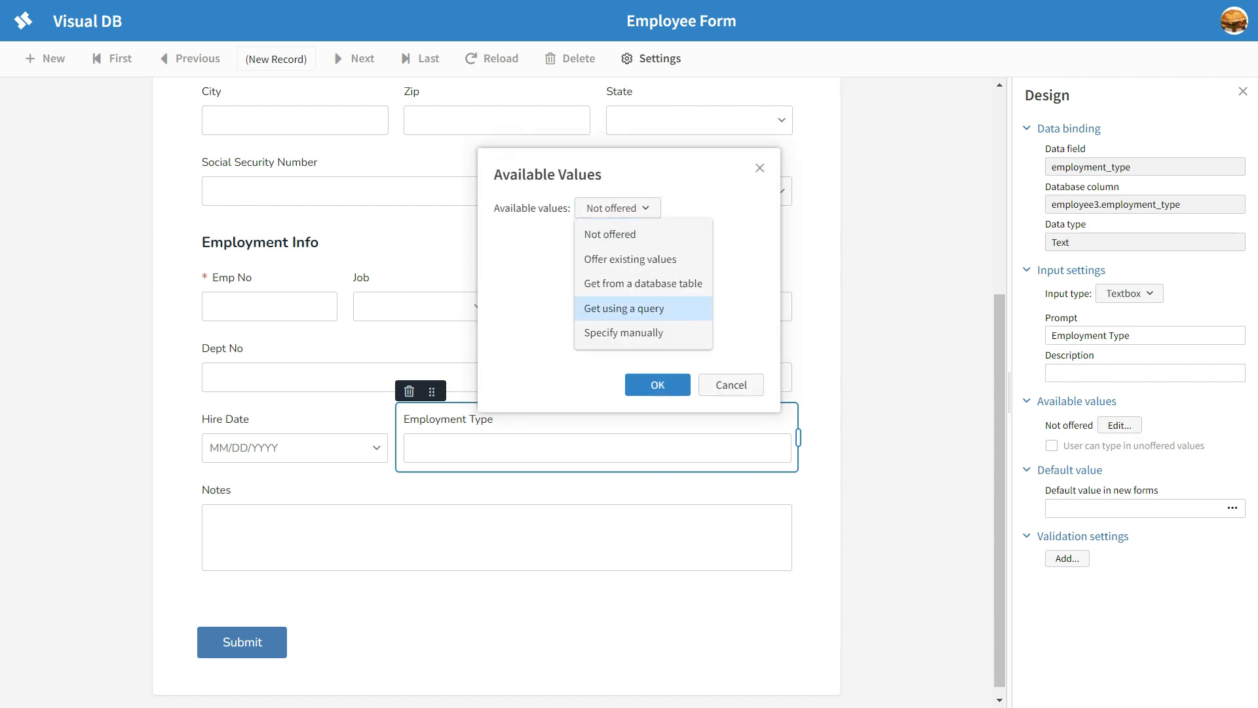
left_click(623, 332)
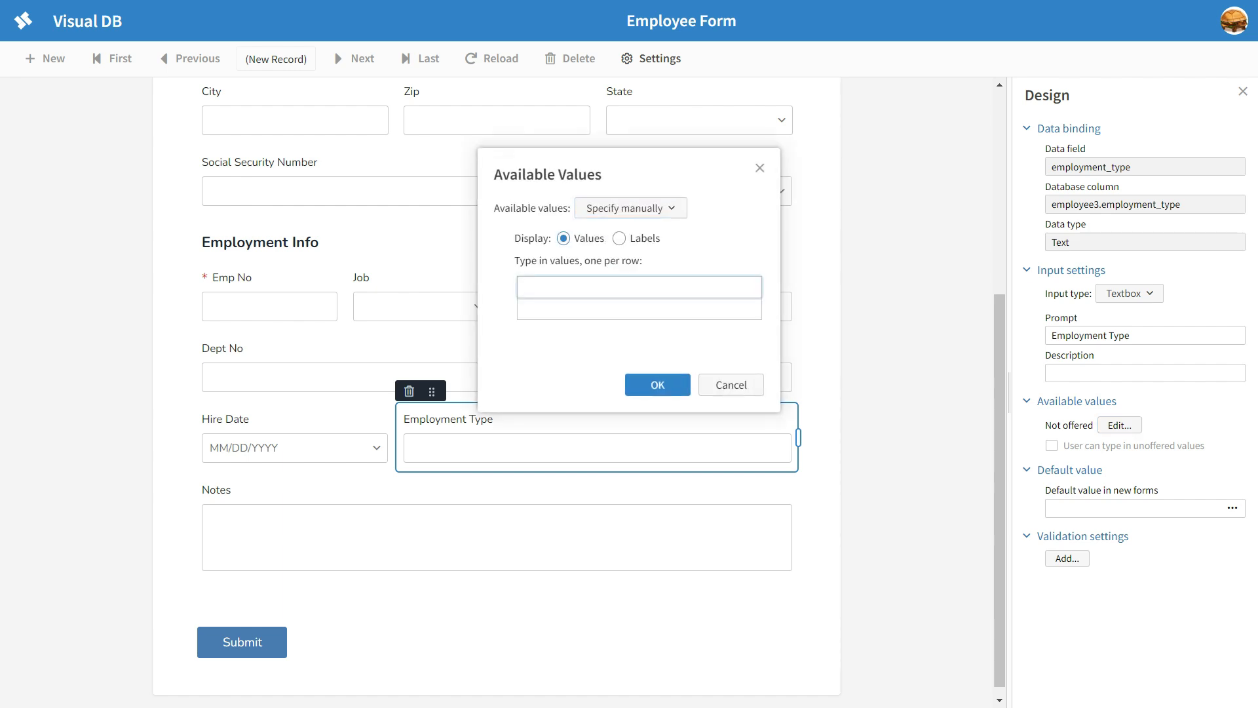
Step: Enter Full Time, Part Time and Intern as Employment Type's offered values and apply them
type("Part")
key("BackSpace")
key("BackSpace")
key("BackSpace")
key("BackSpace")
type("Full Time")
key("Return")
type("Part Time")
key("Return")
type("Intern")
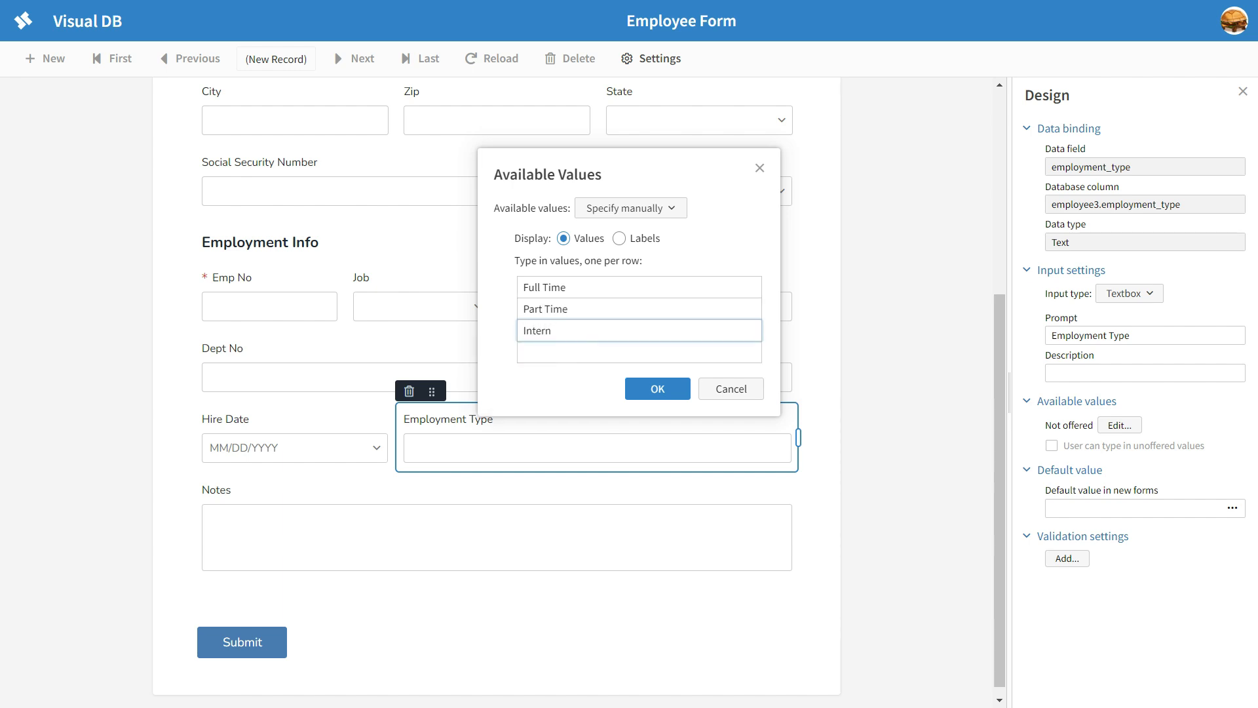
left_click(658, 389)
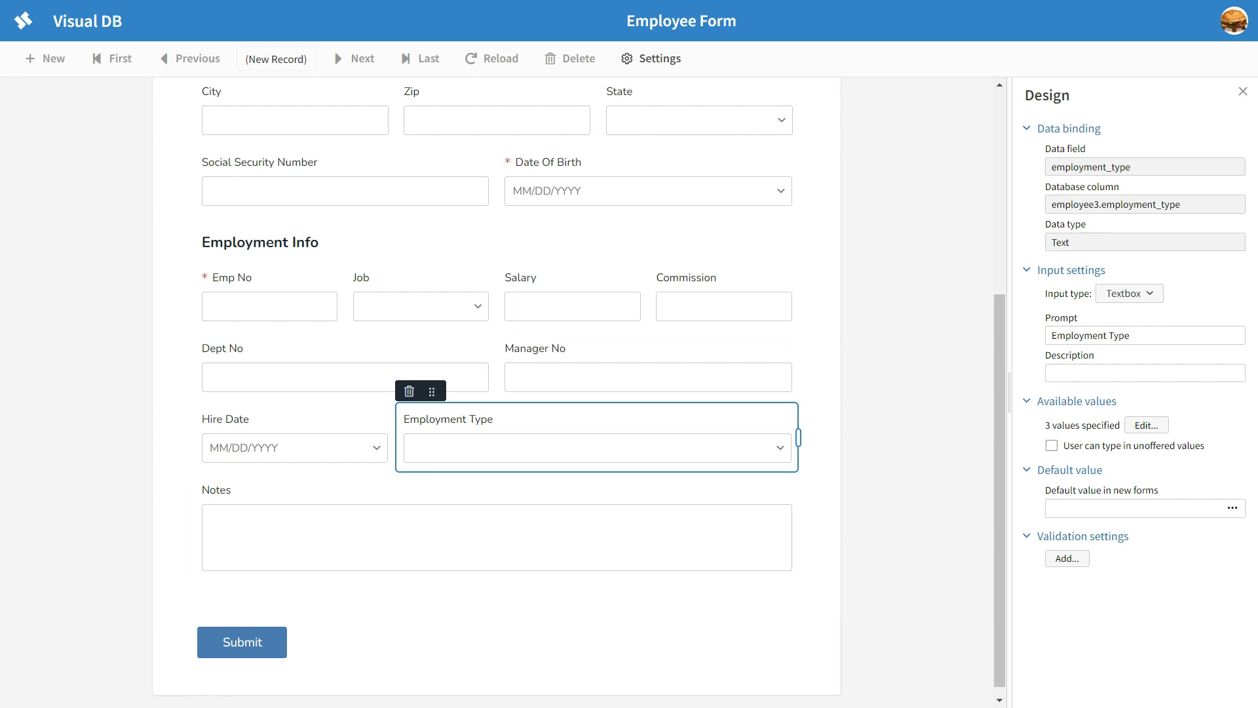
Step: Change the Employment Type field's input type to Radio buttons and deselect the field
left_click(1130, 293)
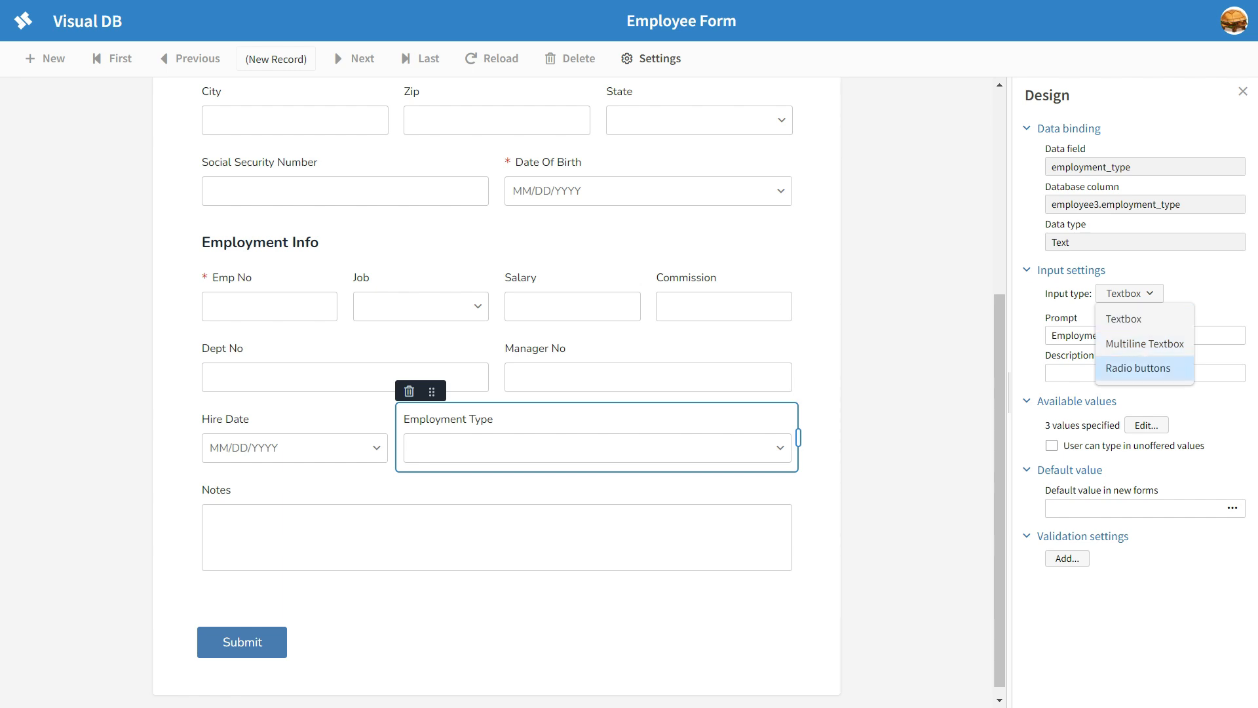
left_click(1138, 368)
left_click(918, 419)
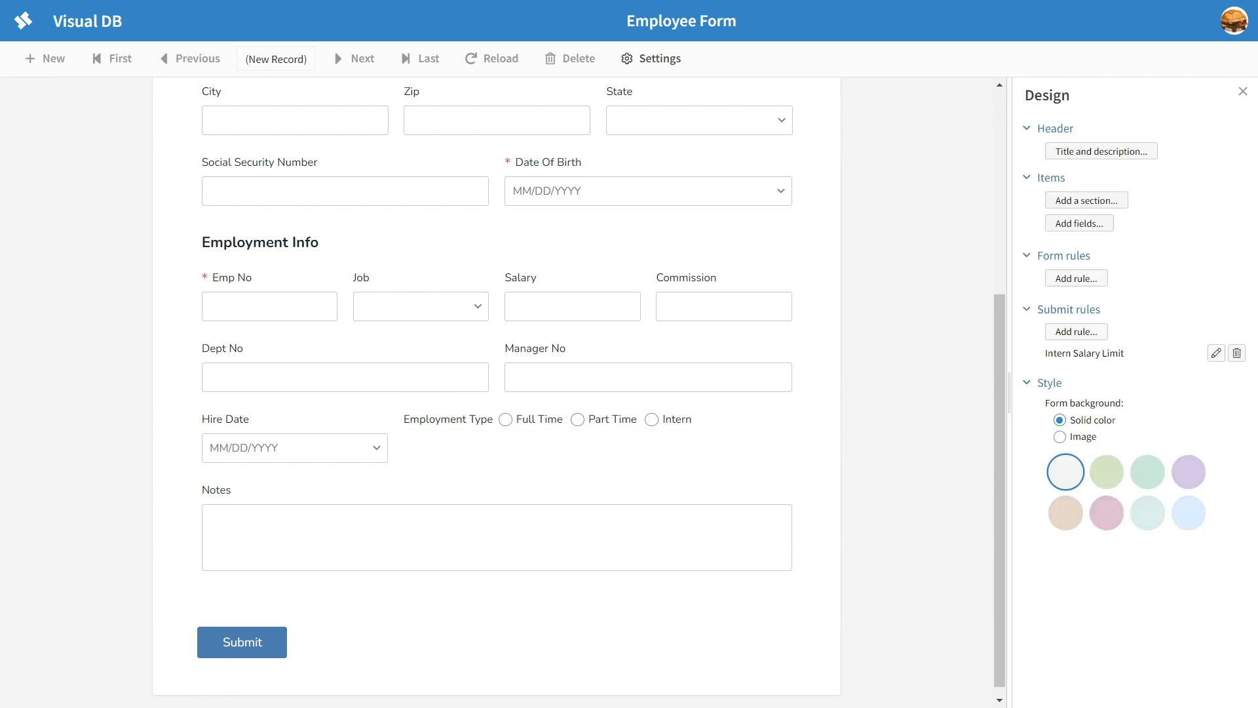
Step: Leave design mode and try out the Employment Type radio buttons, finishing on Part Time
left_click(1244, 91)
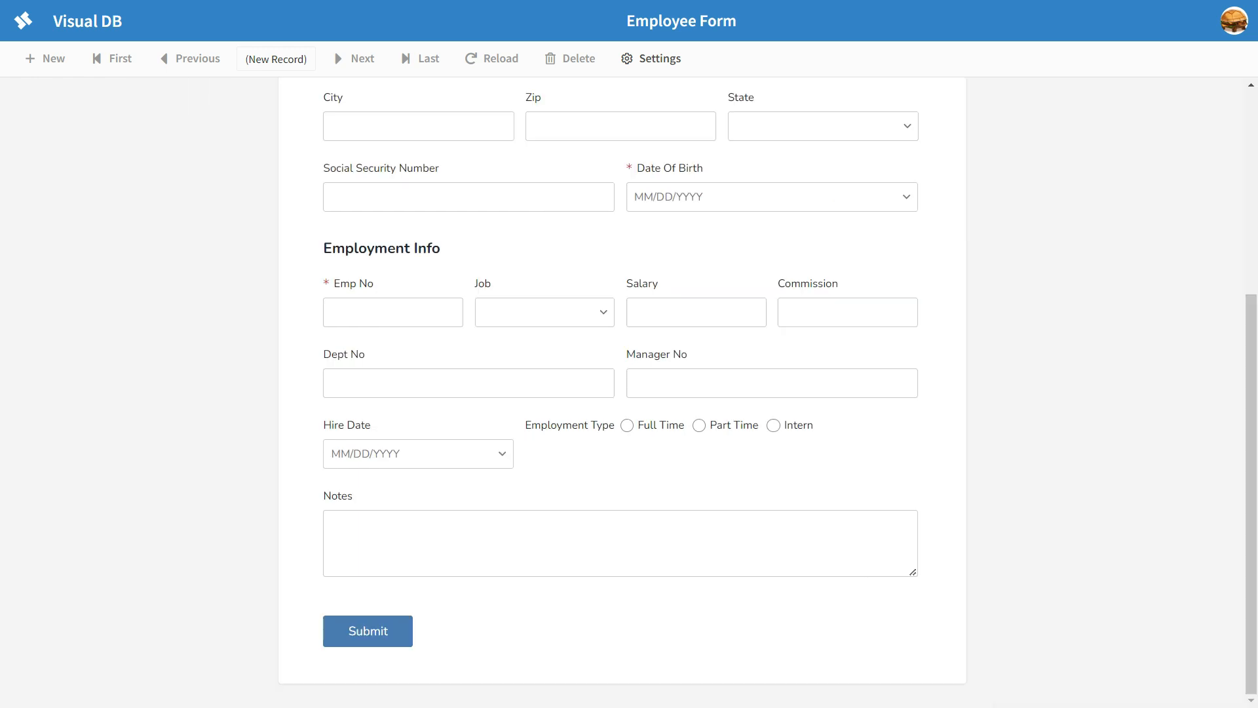
left_click(627, 425)
left_click(699, 426)
left_click(627, 426)
left_click(773, 426)
key("Right")
key("Right")
key("Right")
key("Right")
key("Right")
scroll(622, 393, "up", 2)
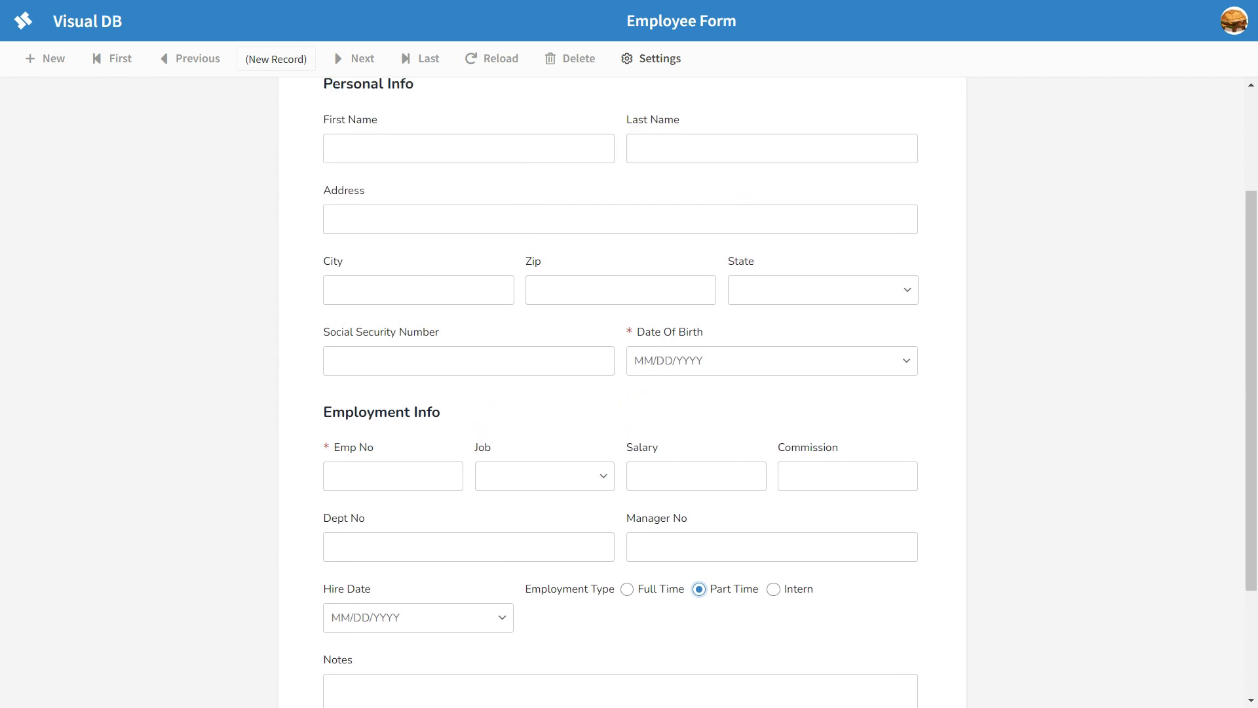
Step: In design mode, add the us_citizen field and place it below Social Security Number, at the end of the Personal Info section
left_click(651, 59)
left_click(714, 97)
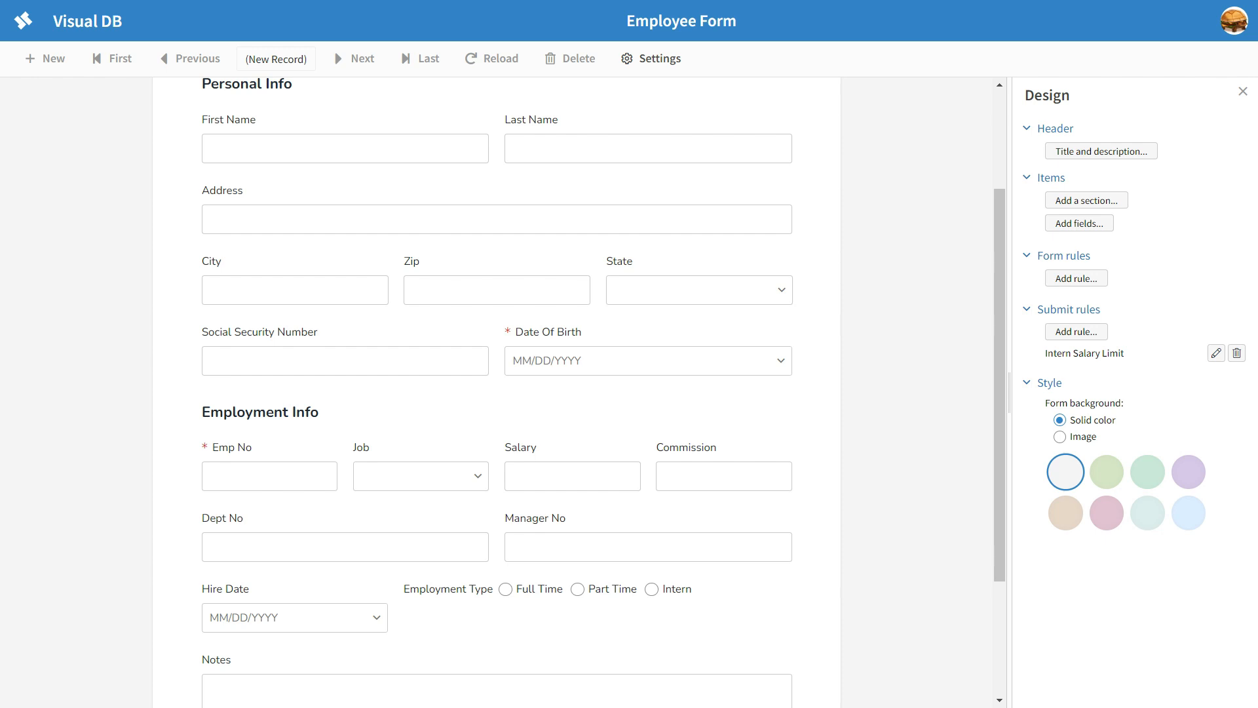
left_click(1079, 224)
left_click(517, 220)
left_click(646, 396)
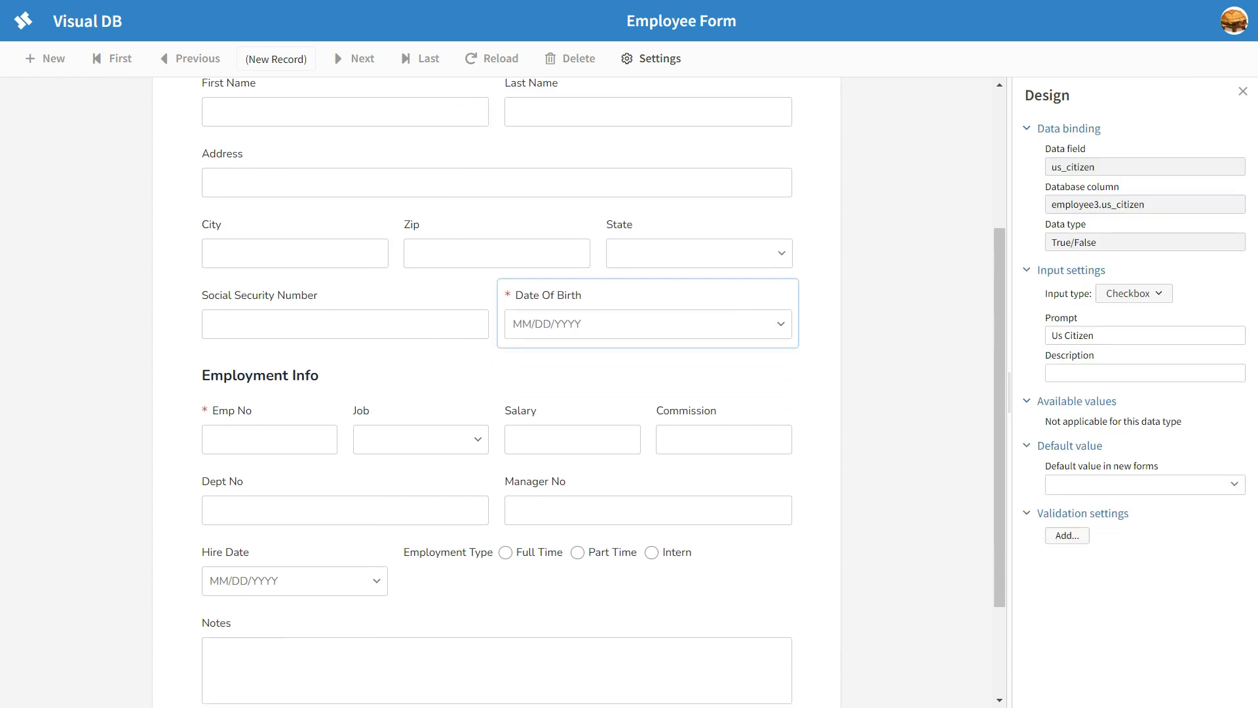
left_click_drag(229, 204, 230, 285)
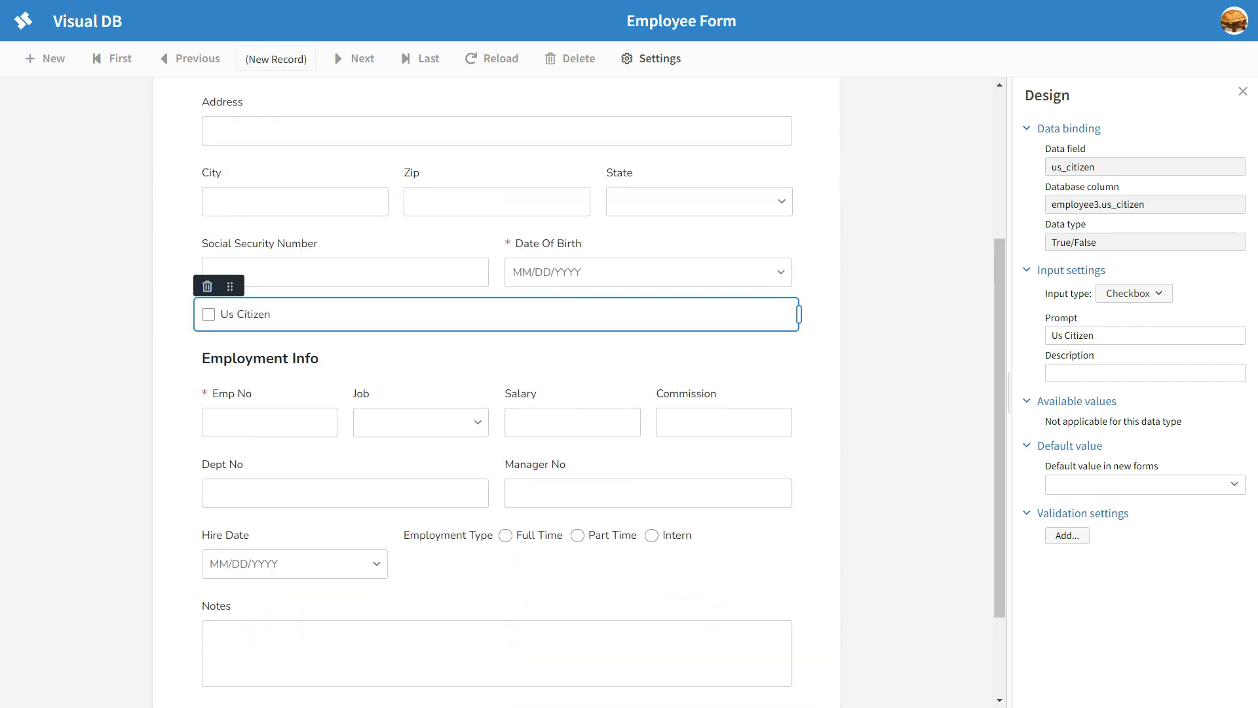
Step: Leave design mode and test the Us Citizen checkbox by ticking and unticking it
left_click(1243, 91)
left_click(330, 315)
left_click(330, 314)
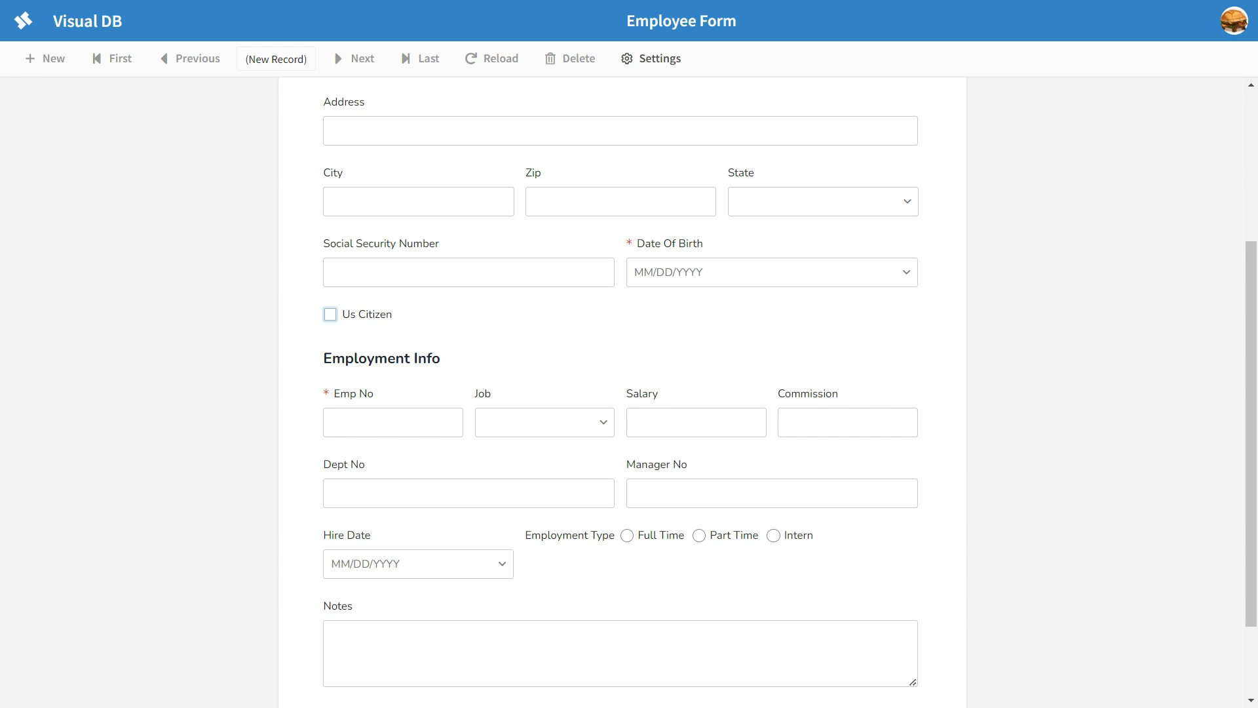
Step: In design mode, change the Us Citizen field's input type to Radio buttons
left_click(651, 58)
left_click(716, 98)
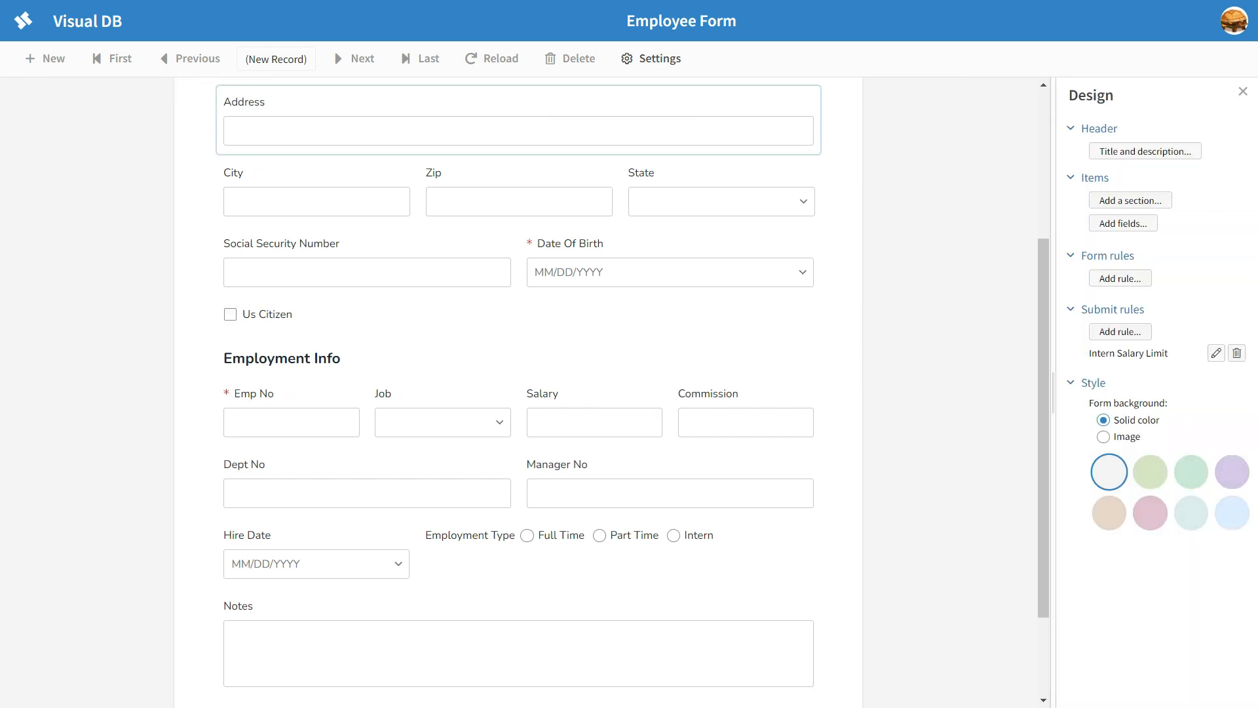
scroll(598, 430, "down", 1)
left_click(598, 453)
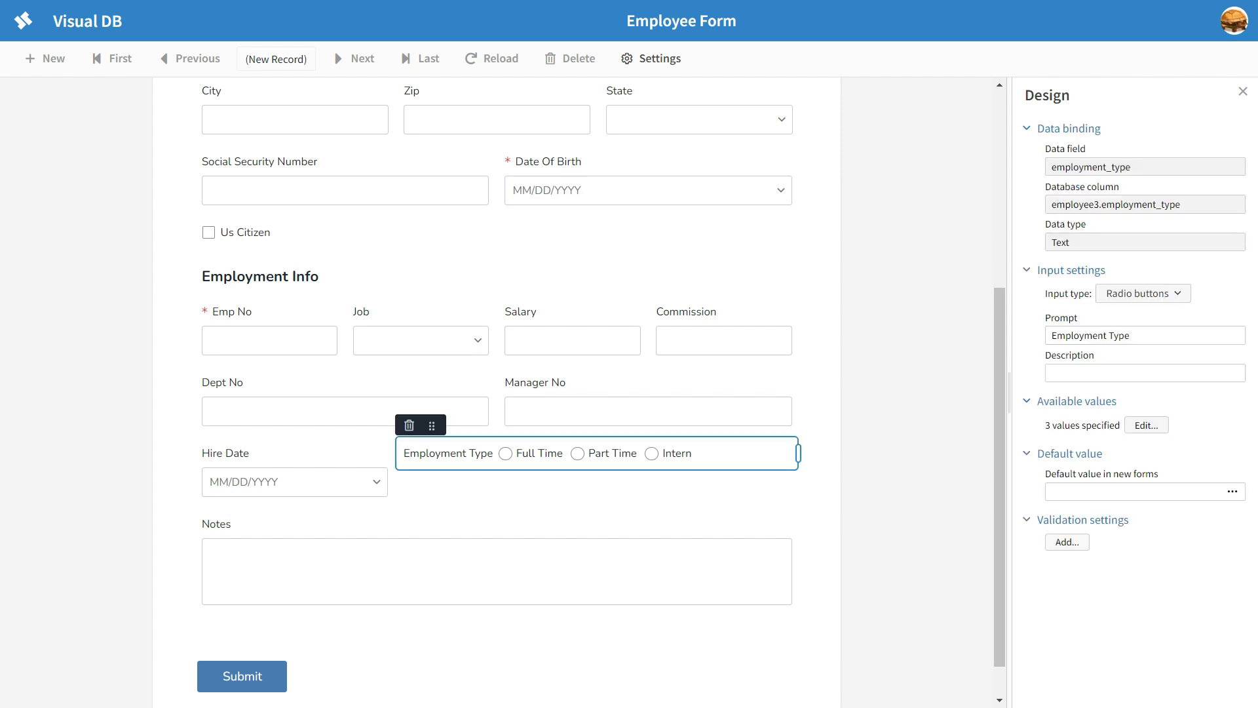
left_click(497, 232)
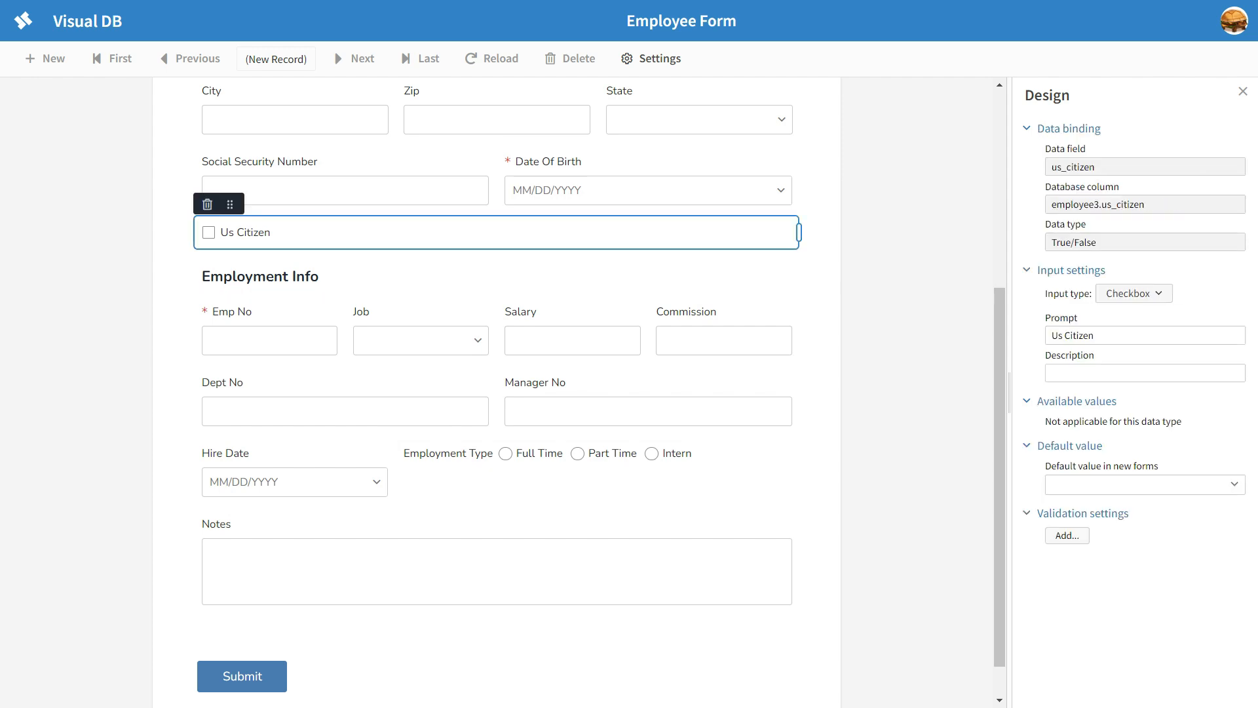
left_click(1133, 293)
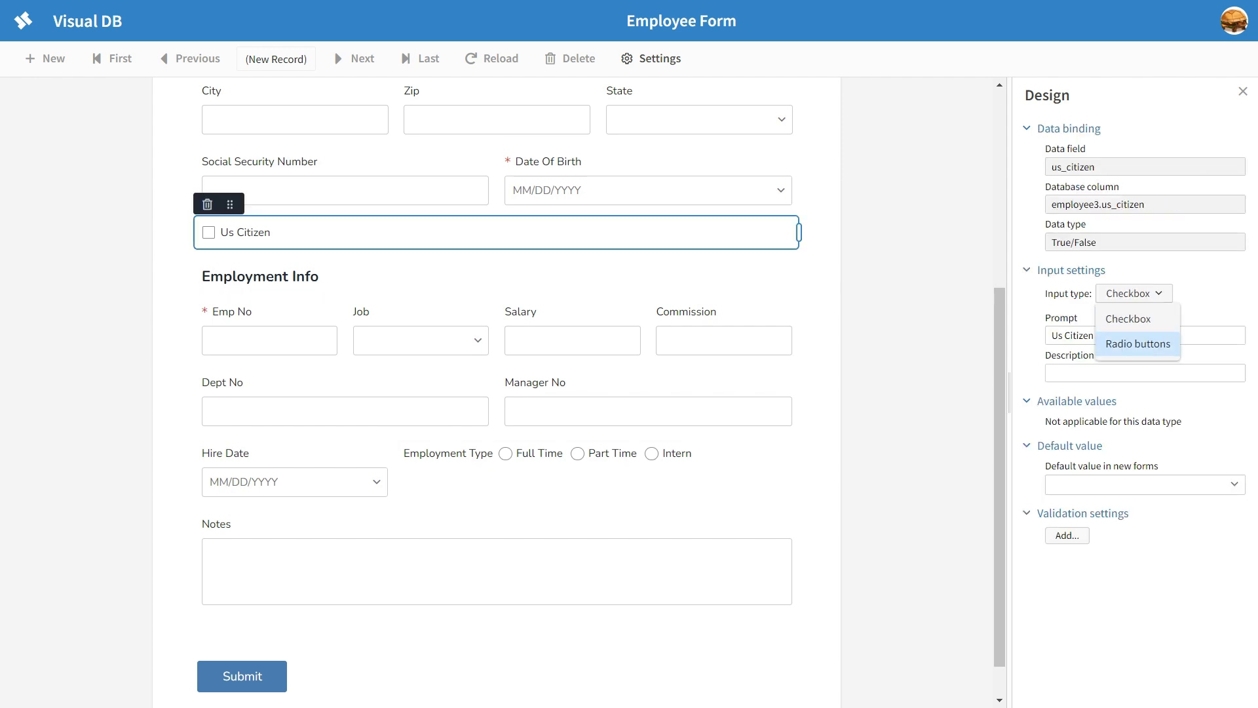
left_click(1138, 343)
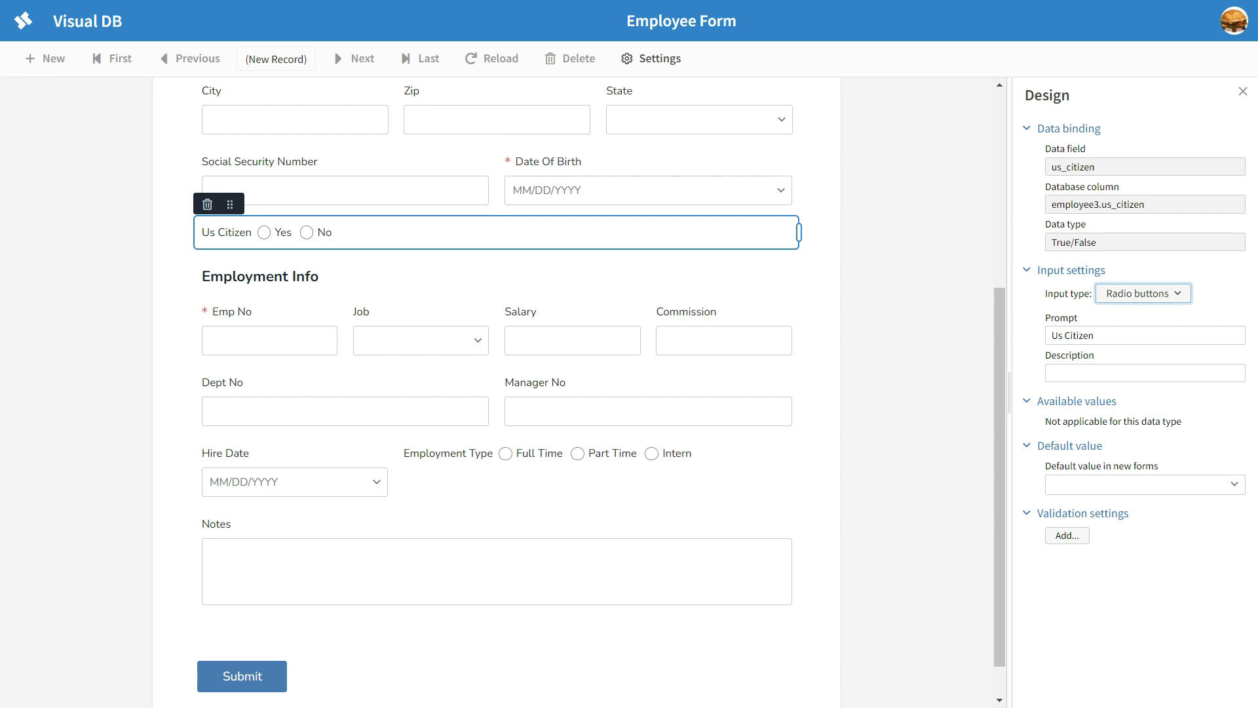
Step: Leave design mode and try out the Us Citizen and Employment Type radio buttons, finishing on Yes and Full Time
left_click(651, 58)
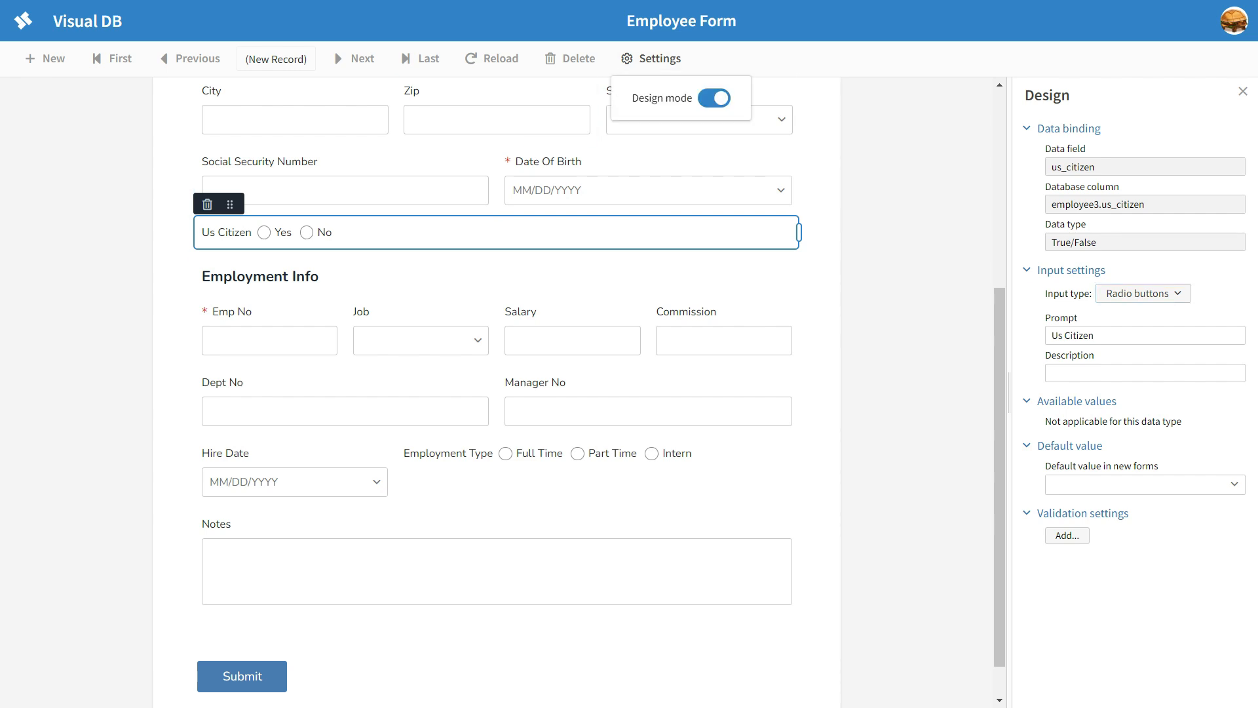
left_click(715, 99)
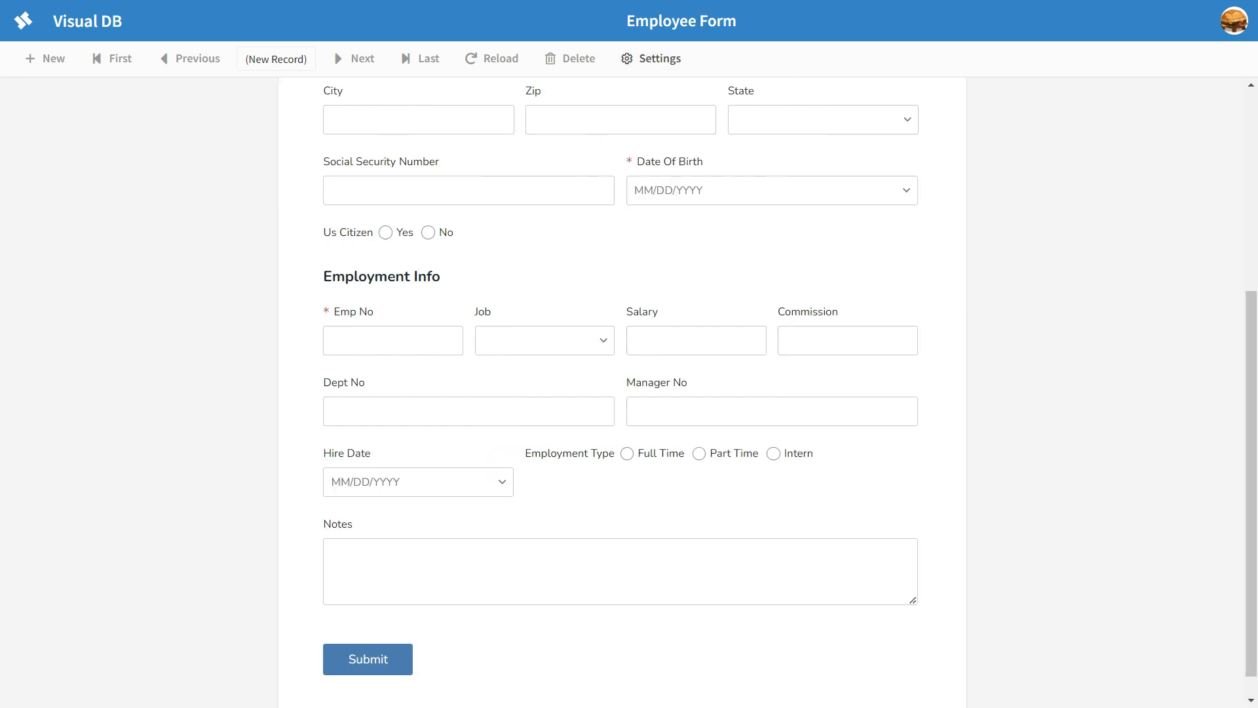
left_click(386, 233)
left_click(429, 233)
left_click(386, 232)
left_click(627, 453)
left_click(699, 453)
left_click(627, 454)
left_click(429, 232)
left_click(386, 233)
left_click(429, 233)
left_click(386, 232)
left_click(699, 454)
left_click(773, 454)
left_click(627, 454)
scroll(629, 393, "up", 2)
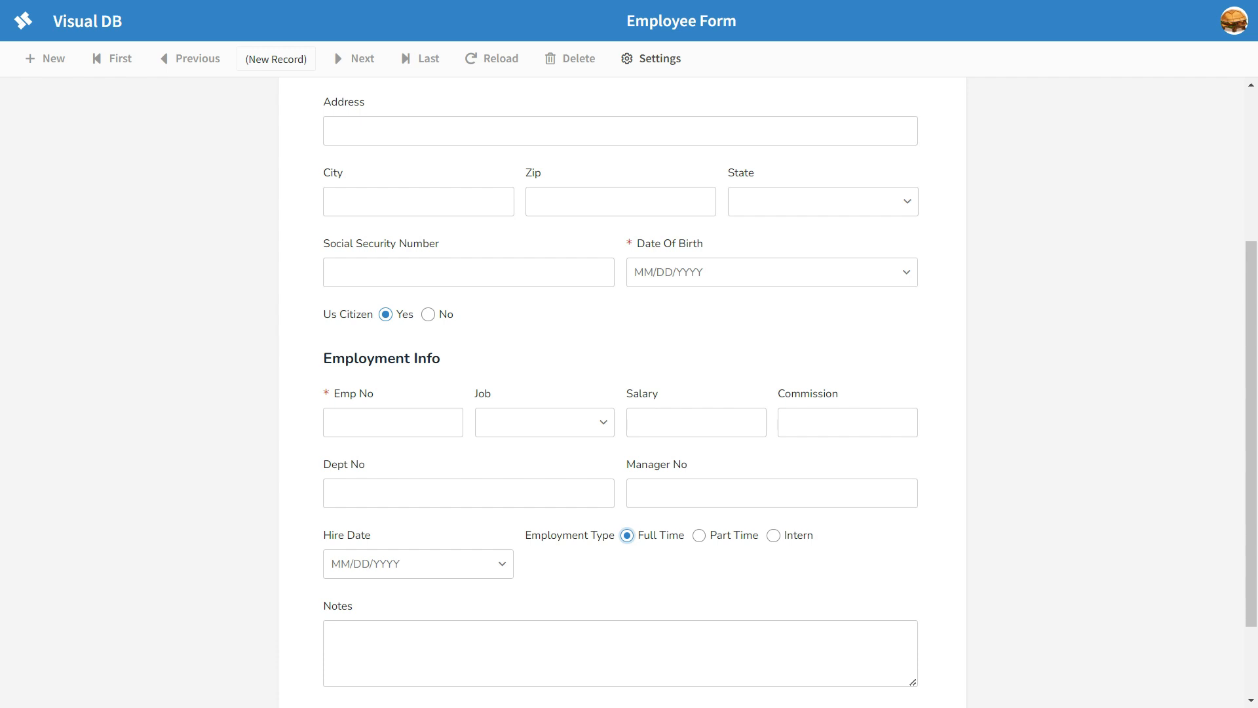
Step: Enter throwaway text in the Address field and clear it again
left_click(332, 131)
type("asdfsdf")
key("BackSpace")
key("BackSpace")
key("BackSpace")
key("BackSpace")
key("BackSpace")
key("BackSpace")
key("BackSpace")
Step: Fill the Notes field with "notes", several blank lines and a second "notes" to test multiline entry
scroll(621, 393, "down", 2)
left_click(330, 522)
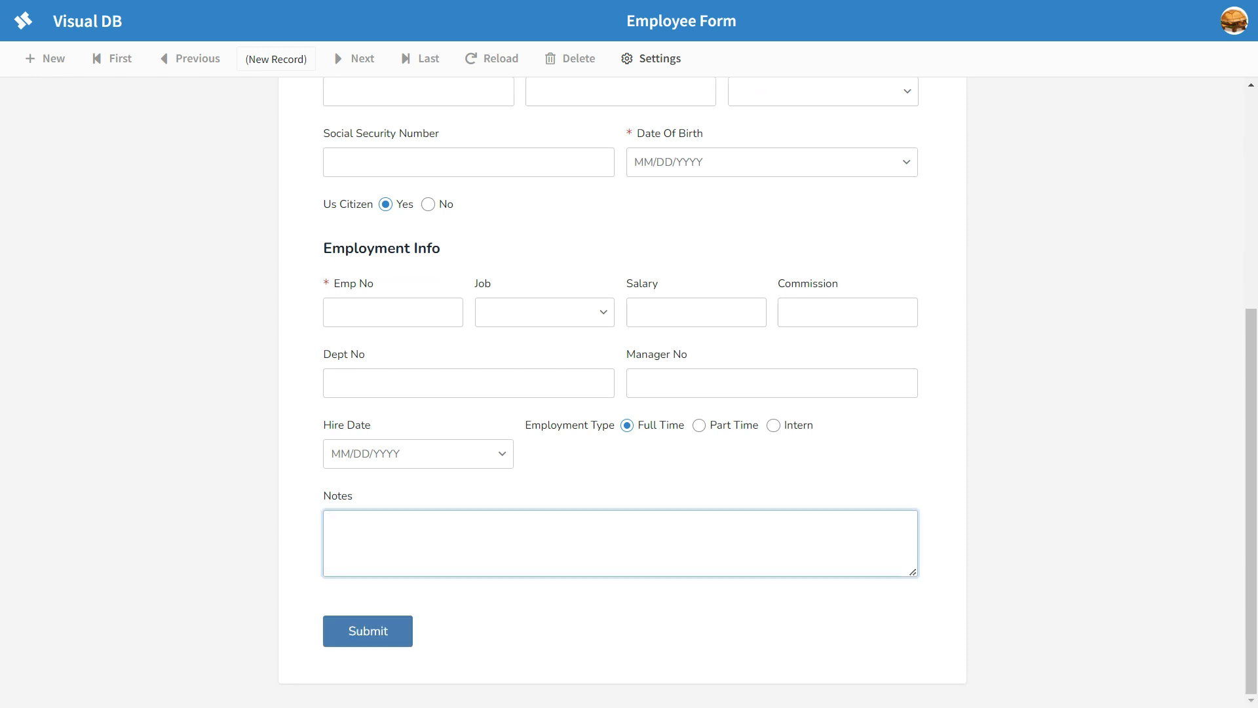
type("ntoes")
key("BackSpace")
key("BackSpace")
key("BackSpace")
key("BackSpace")
type("otes")
key("Return")
key("Return")
key("Return")
key("Return")
type("notes")
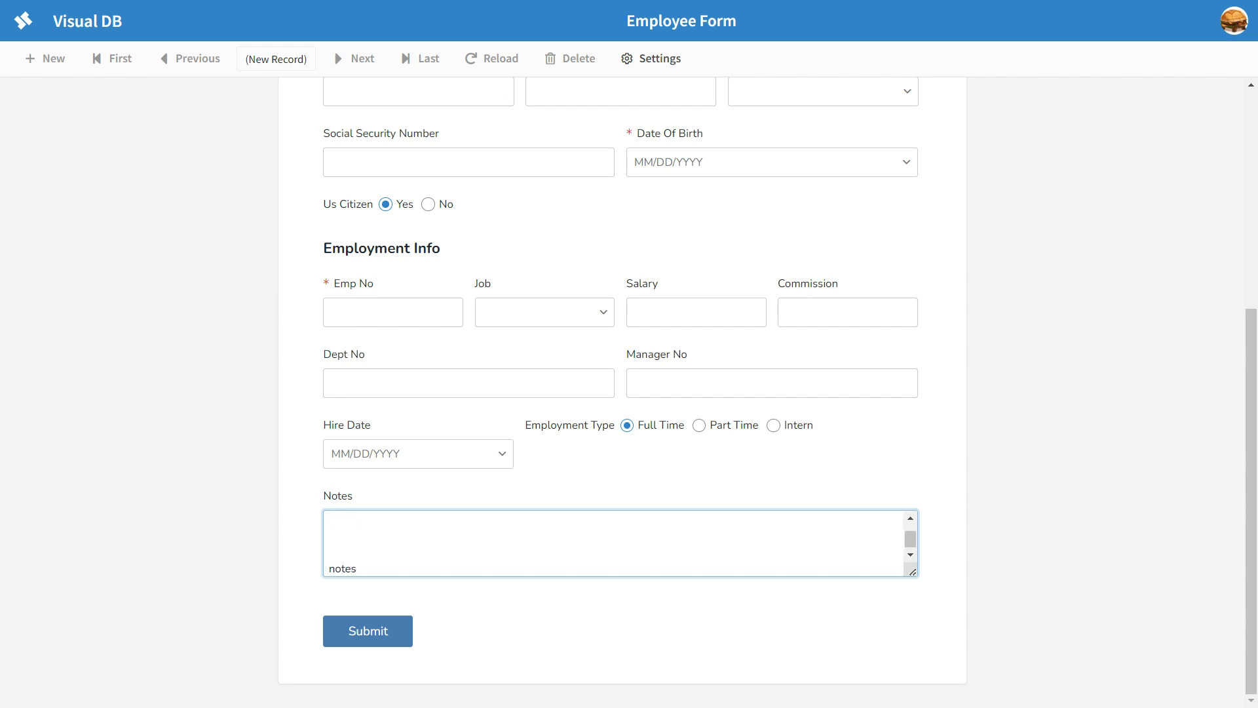
Step: Try out the State dropdown, finishing with NY selected
scroll(614, 543, "up", 1)
scroll(614, 544, "down", 1)
scroll(613, 543, "up", 1)
scroll(614, 543, "down", 1)
key("Down")
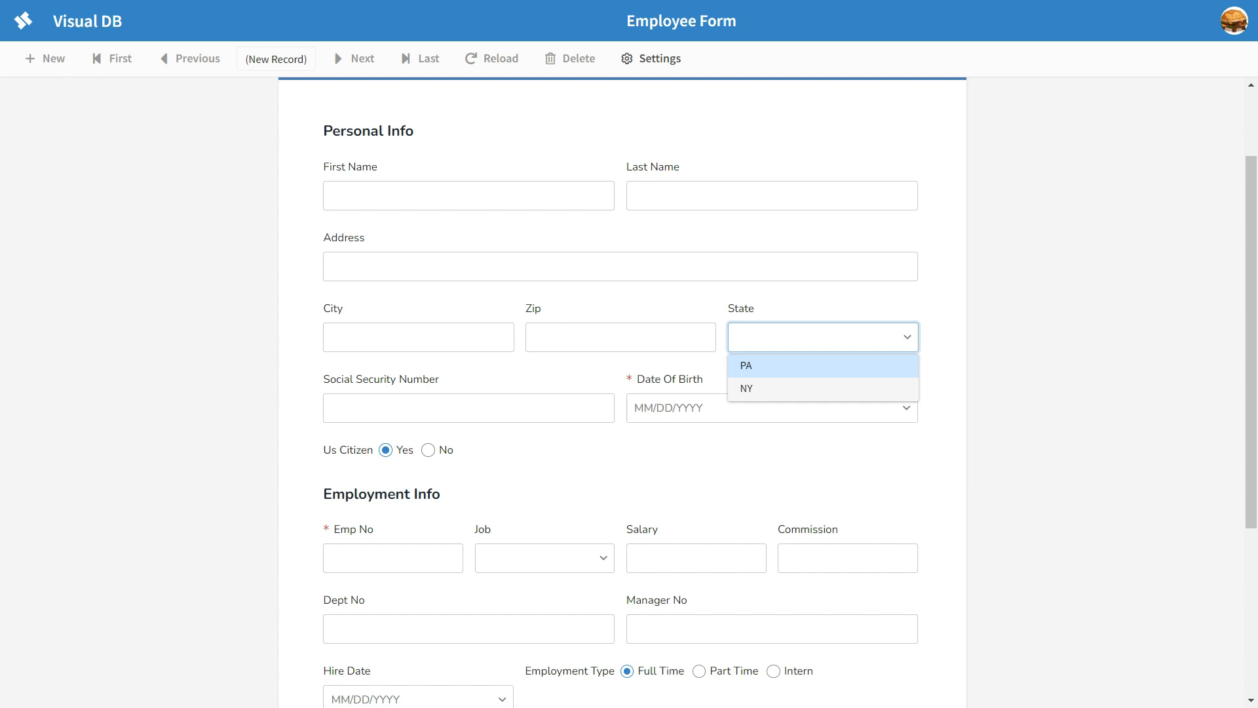
key("Return")
key("Down")
key("Down")
key("Return")
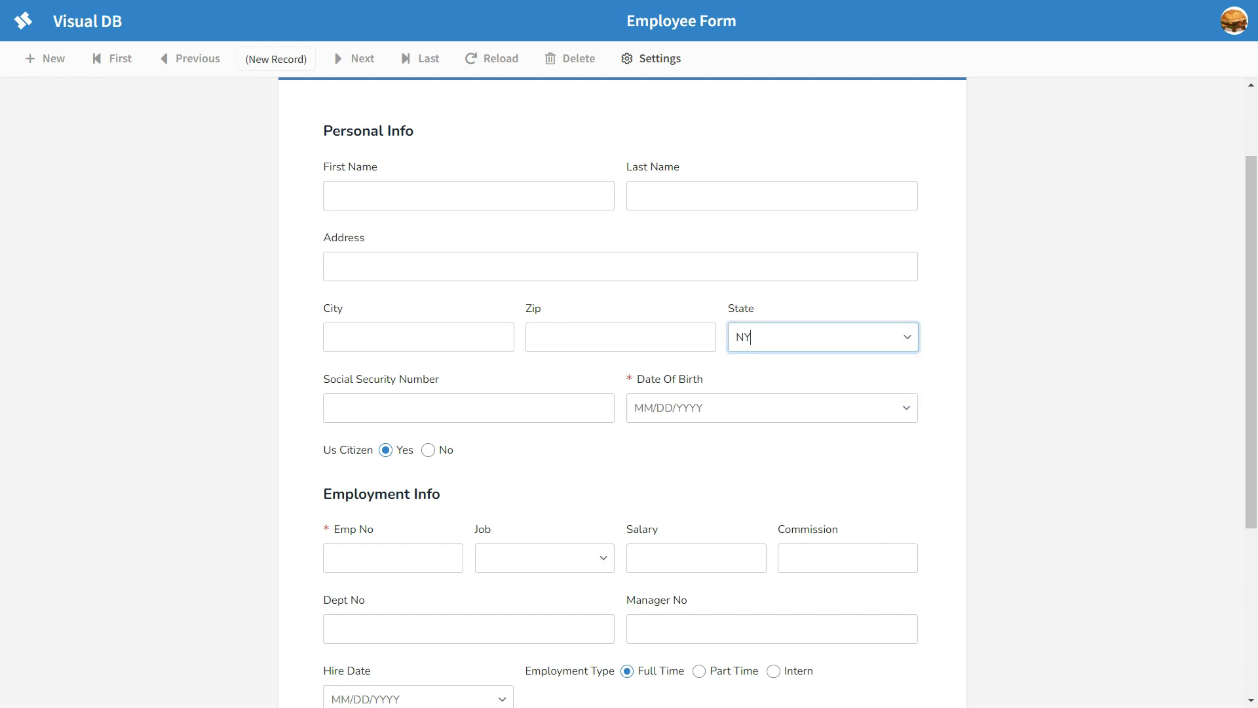
Step: Cycle through the Employment Type options once more and finish on Full Time
scroll(907, 335, "down", 1)
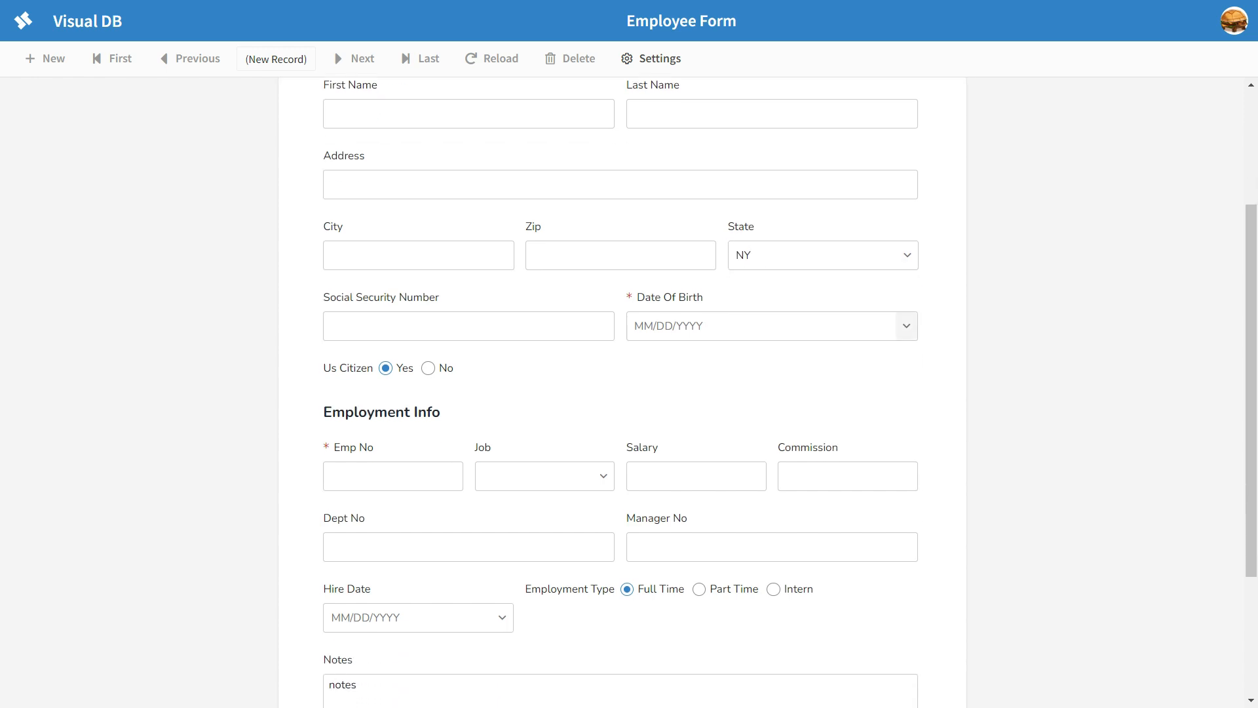
scroll(907, 327, "down", 2)
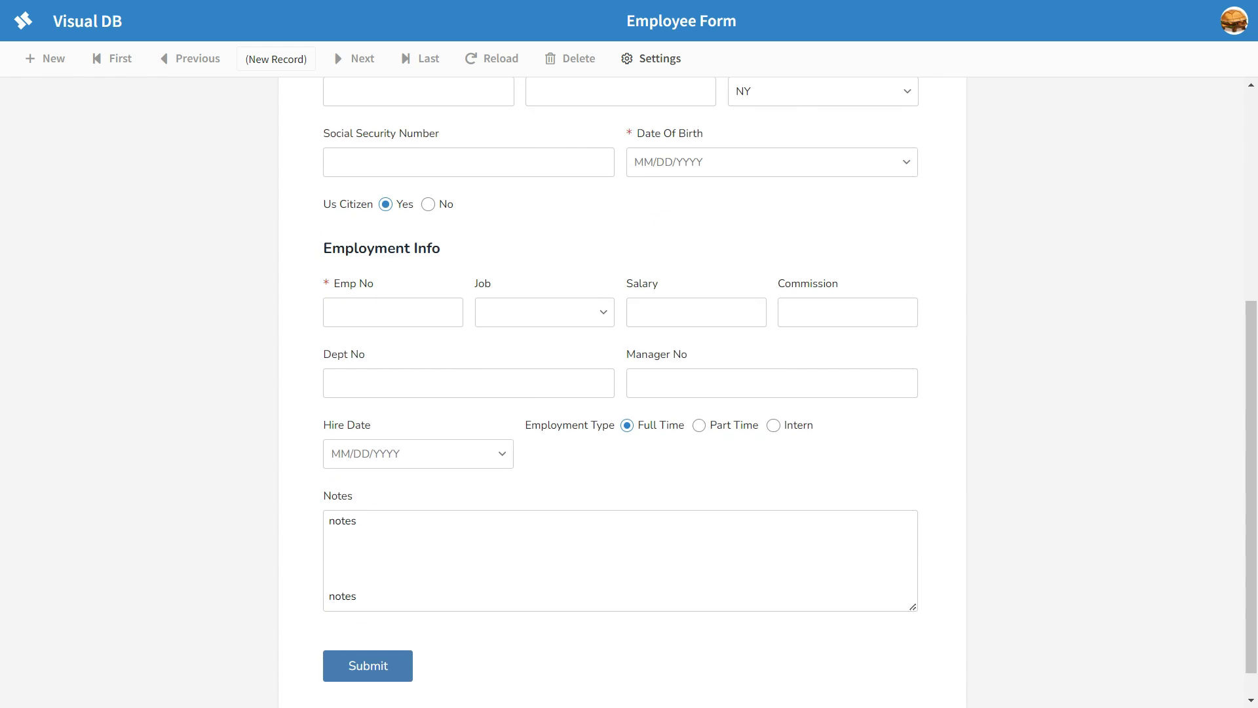
left_click(700, 426)
left_click(773, 425)
left_click(699, 425)
left_click(627, 425)
key("Right")
key("Right")
key("Right")
Step: Switch the Us Citizen answer to No and back to Yes
scroll(621, 394, "up", 3)
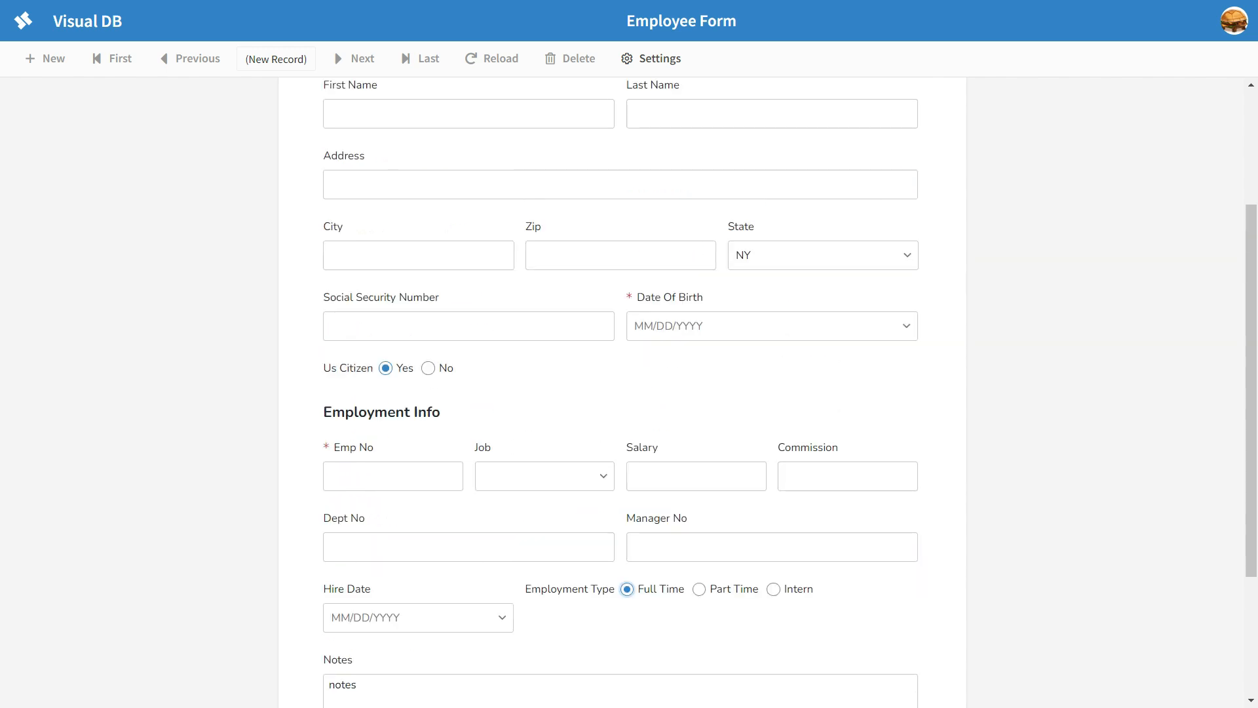
left_click(428, 368)
left_click(385, 368)
Step: In design mode, set the Us Citizen field's input type back to Checkbox
left_click(651, 59)
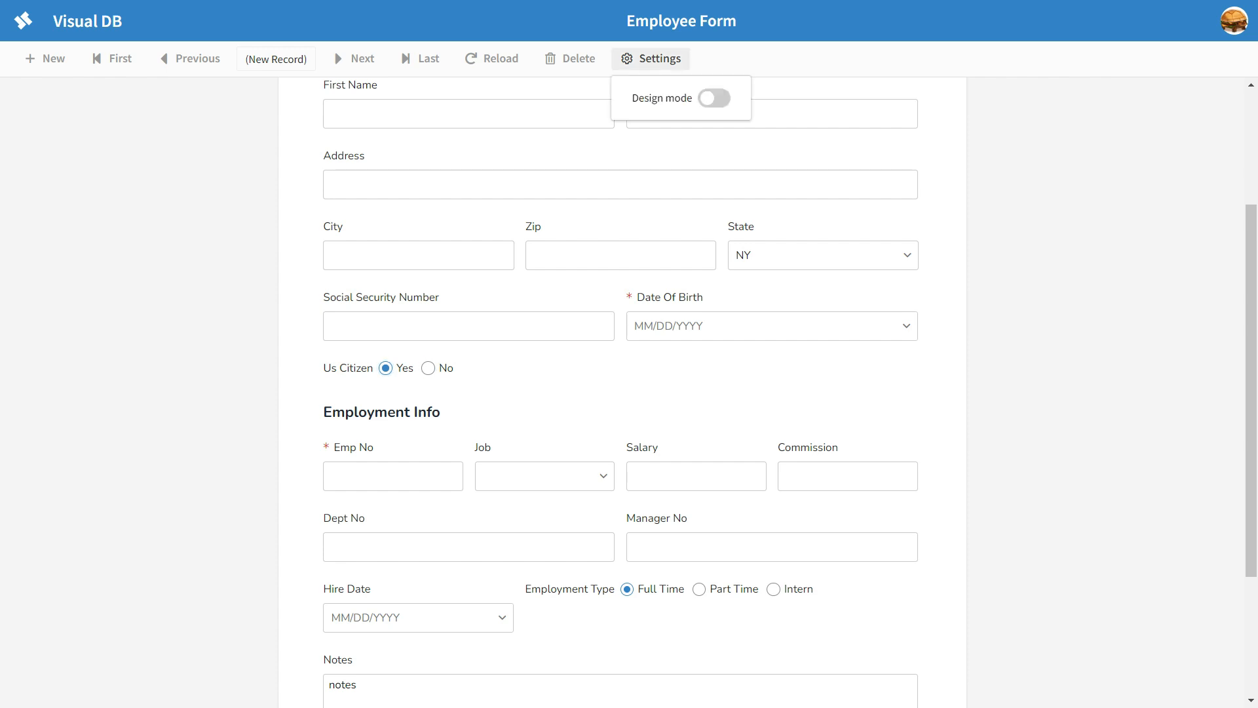
left_click(713, 99)
left_click(497, 368)
left_click(1143, 293)
left_click(1131, 319)
Step: Return to the live form and toggle the Us Citizen checkbox on and off repeatedly, leaving it unticked
left_click(651, 58)
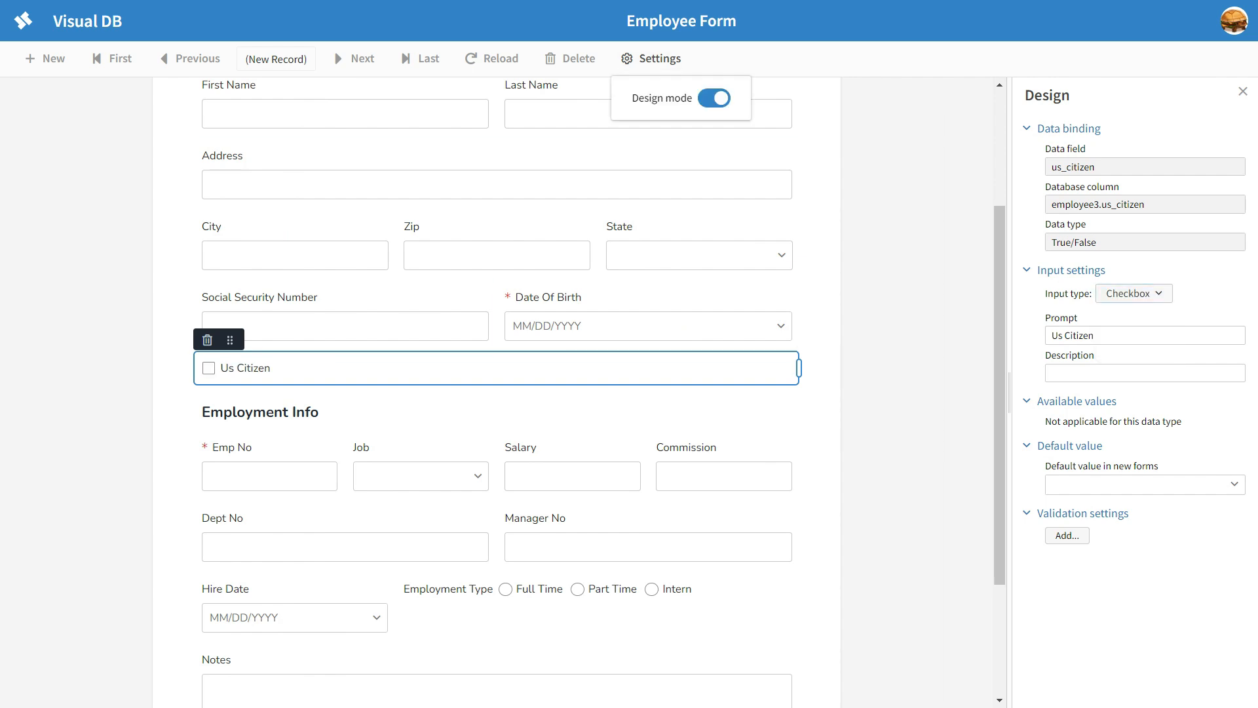
left_click(714, 99)
left_click(331, 368)
left_click(330, 368)
left_click(330, 369)
left_click(330, 368)
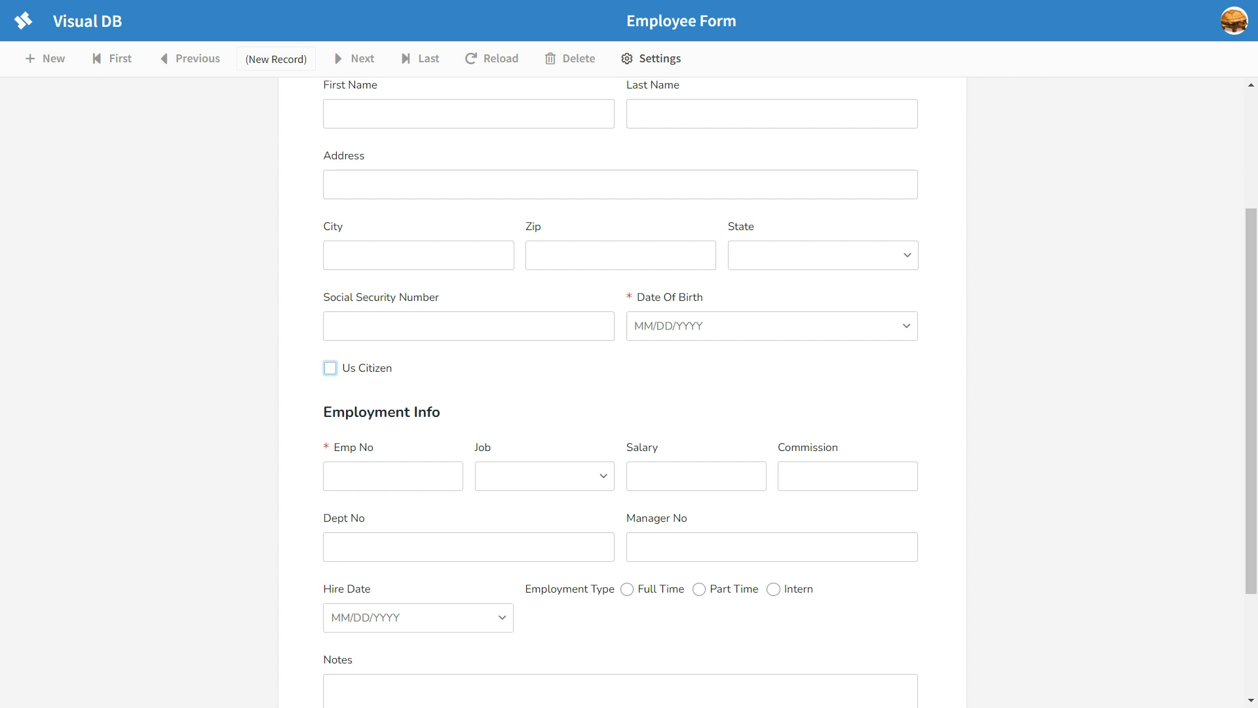
scroll(621, 393, "down", 1)
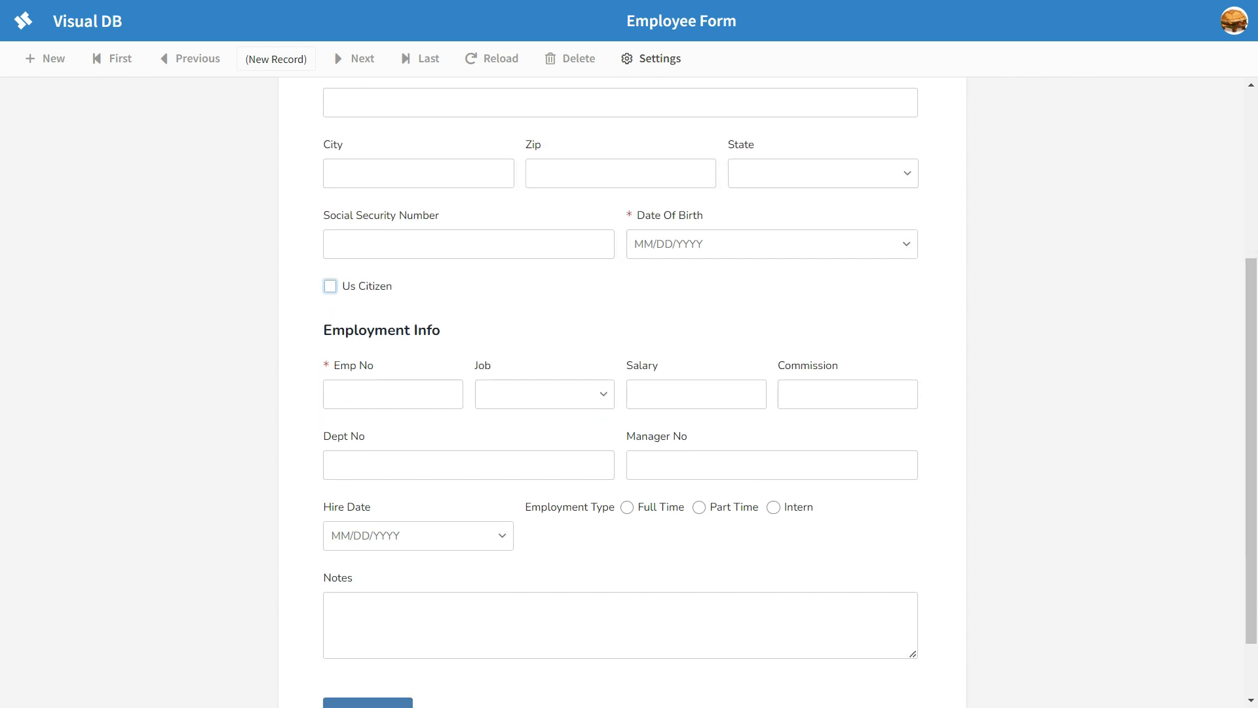